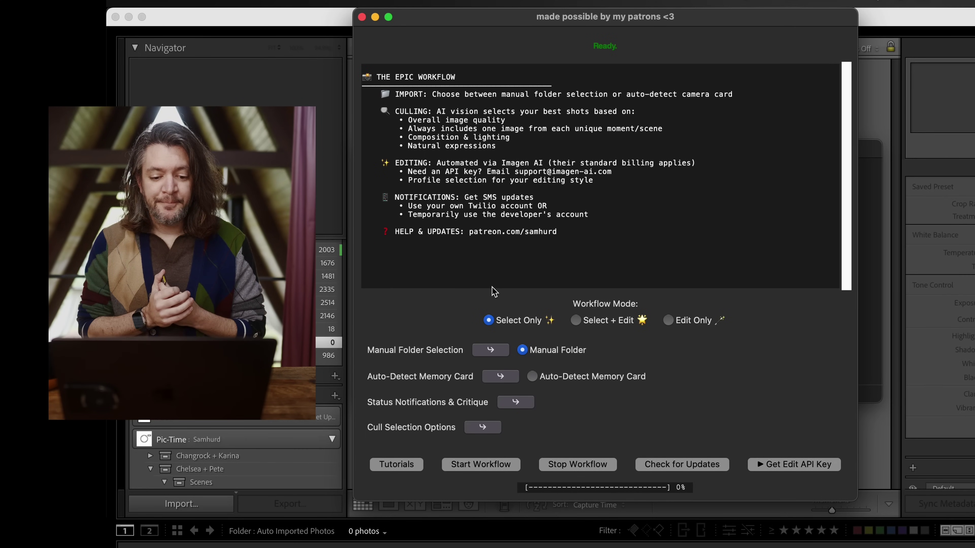
- Set import to Auto-Detect Memory Card, keep Select Only mode, and expand Status Notifications & Critique
click(533, 377)
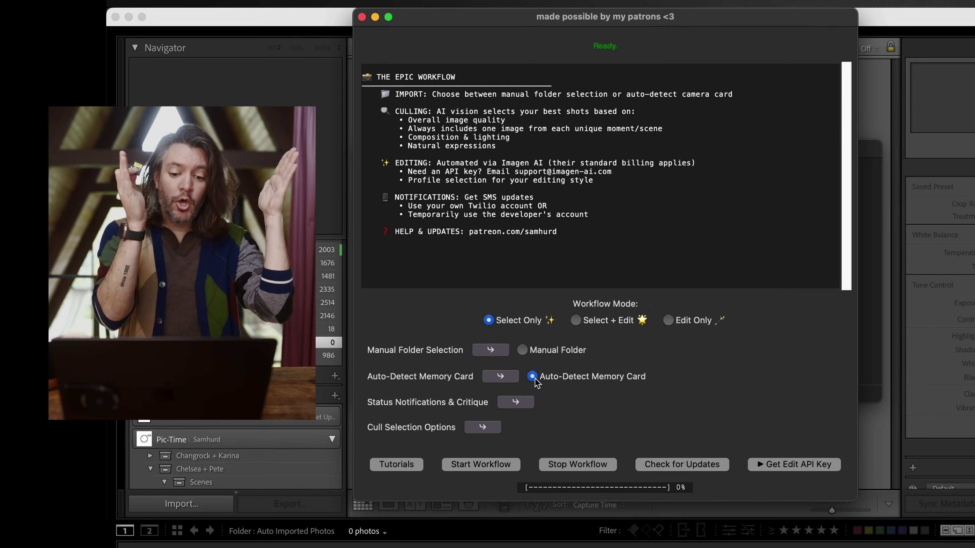
click(578, 322)
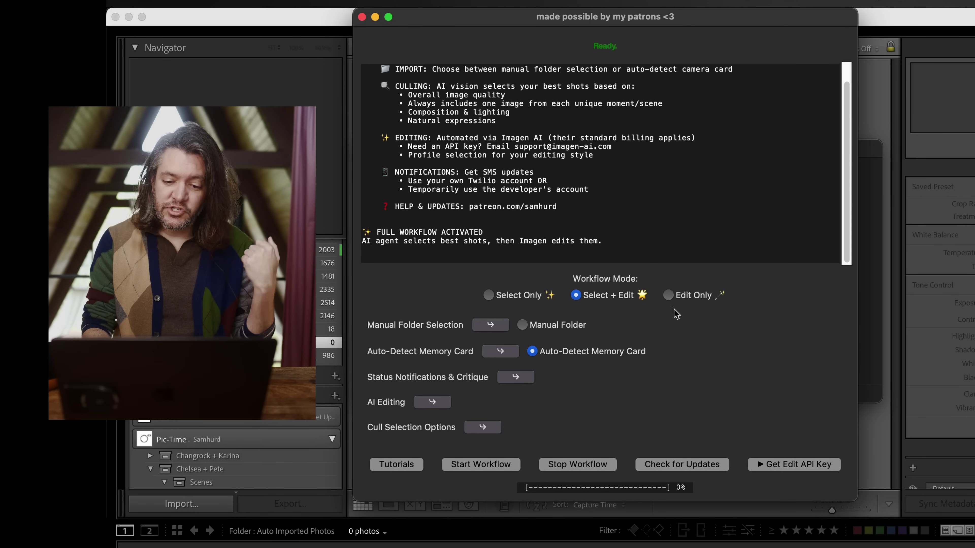
click(674, 300)
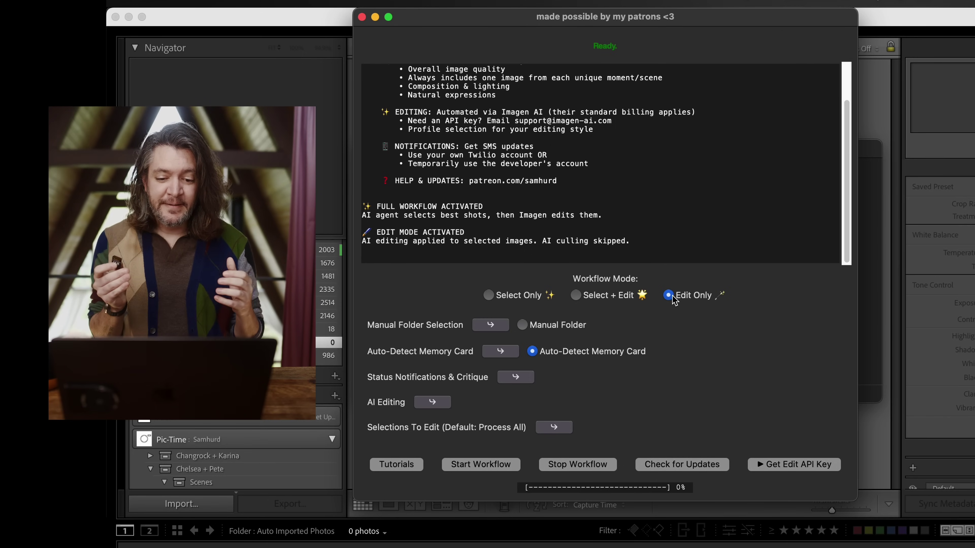
click(495, 300)
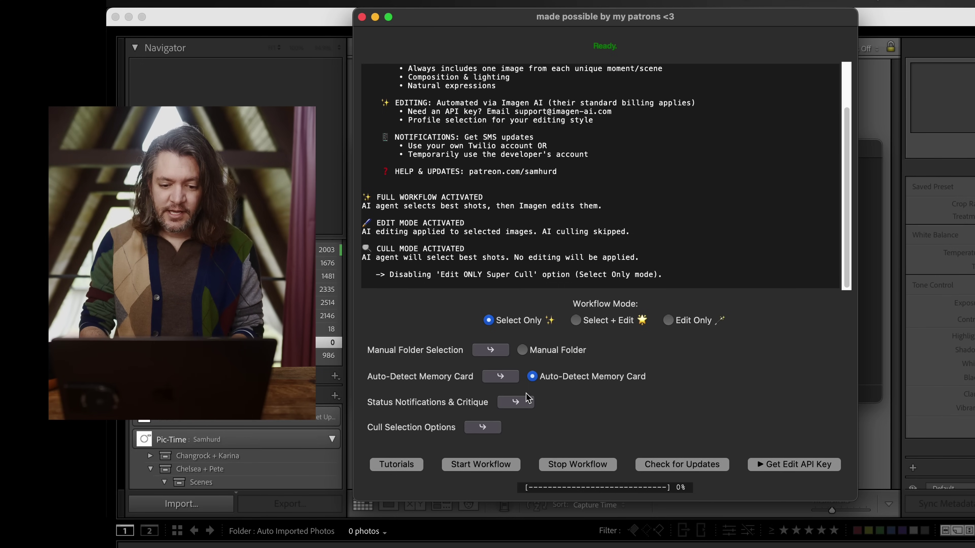
click(516, 402)
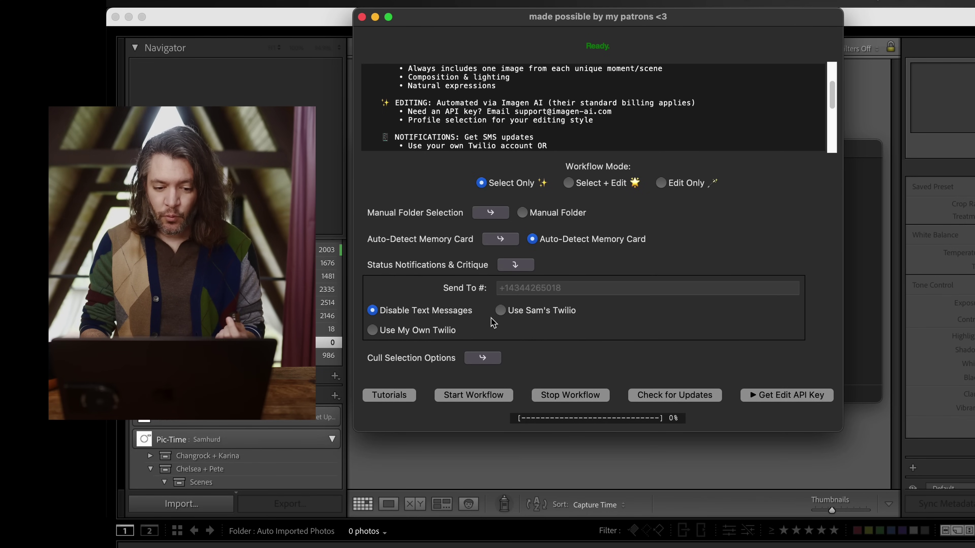
- Send texts through the developer's Twilio account, label culled photos Green, and uncheck Enable SUPER CULL
click(531, 313)
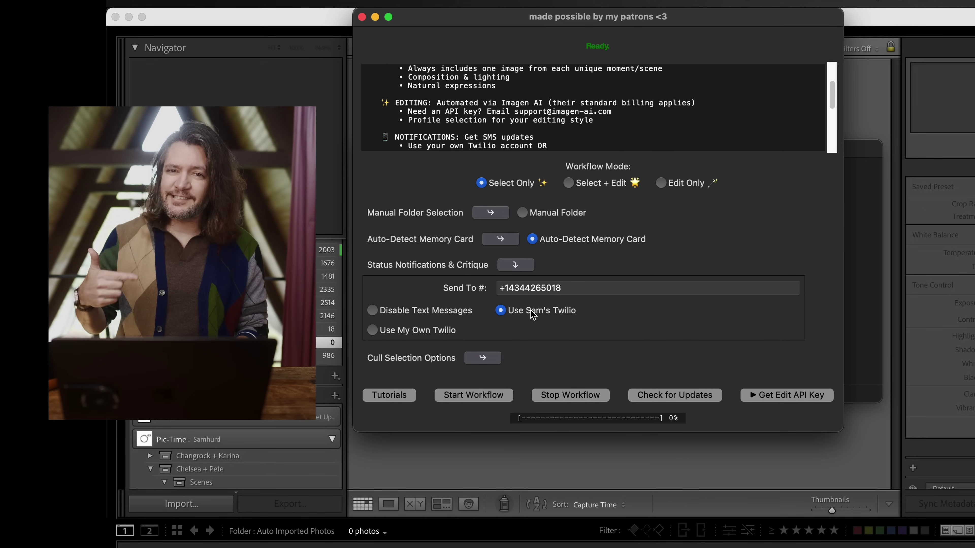
click(485, 358)
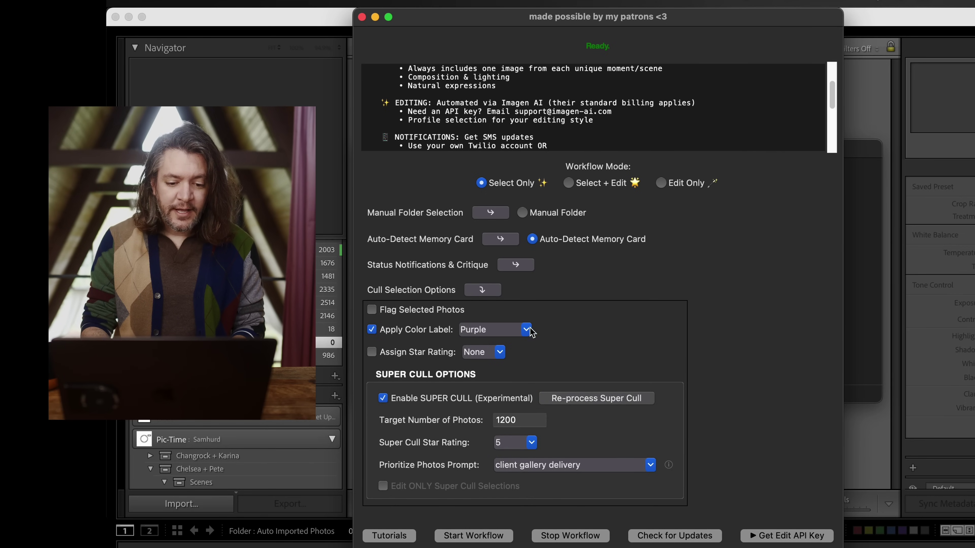
click(417, 334)
click(397, 331)
click(532, 330)
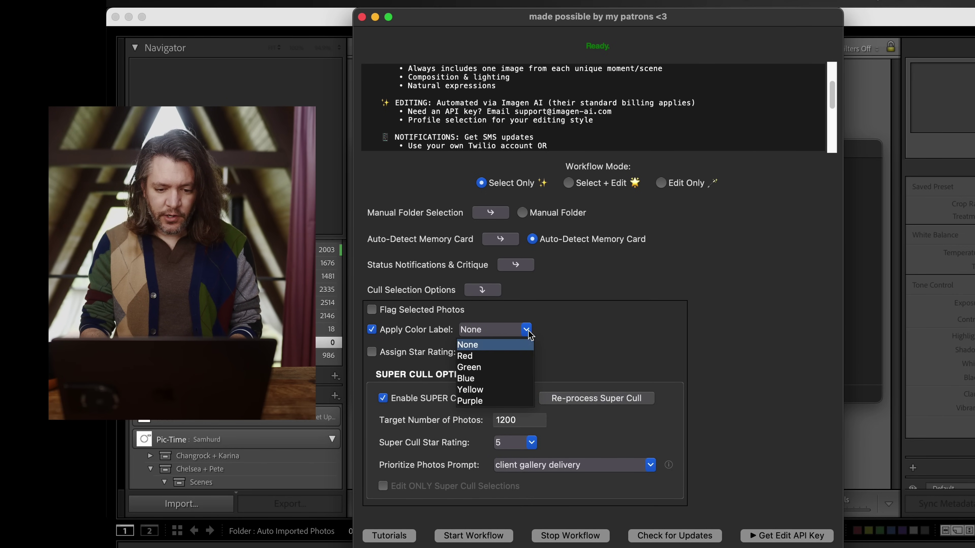
click(492, 365)
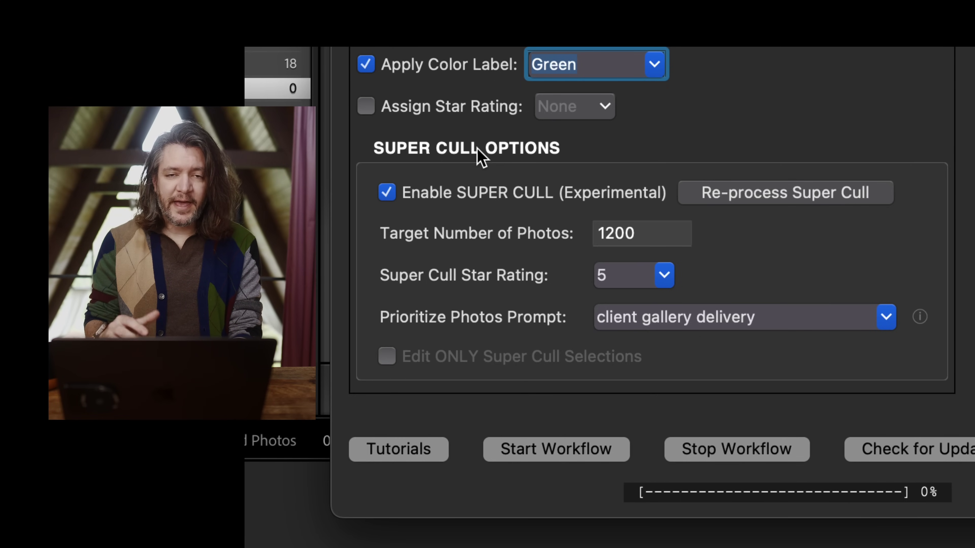
click(474, 192)
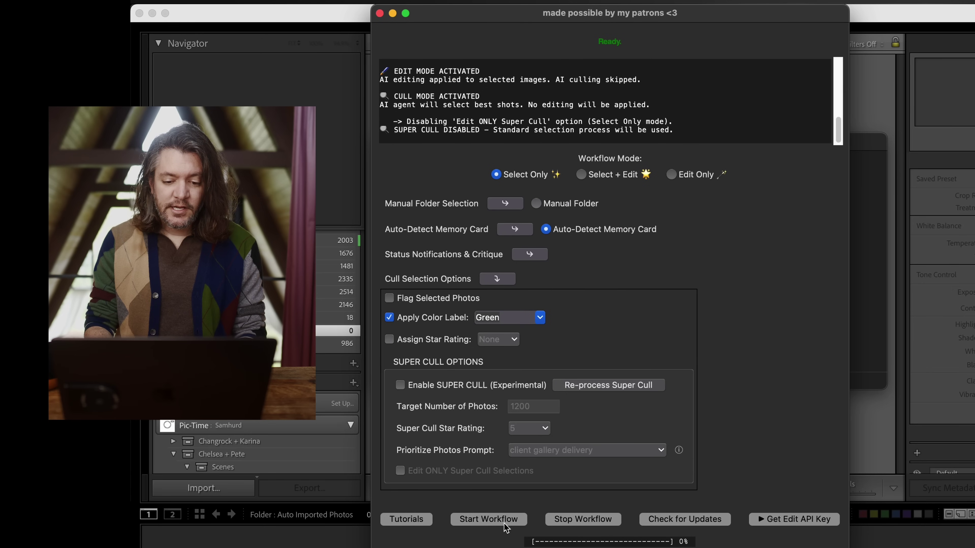
- Start the culling workflow, collapse Cull Selection Options, and start the workflow again
click(504, 523)
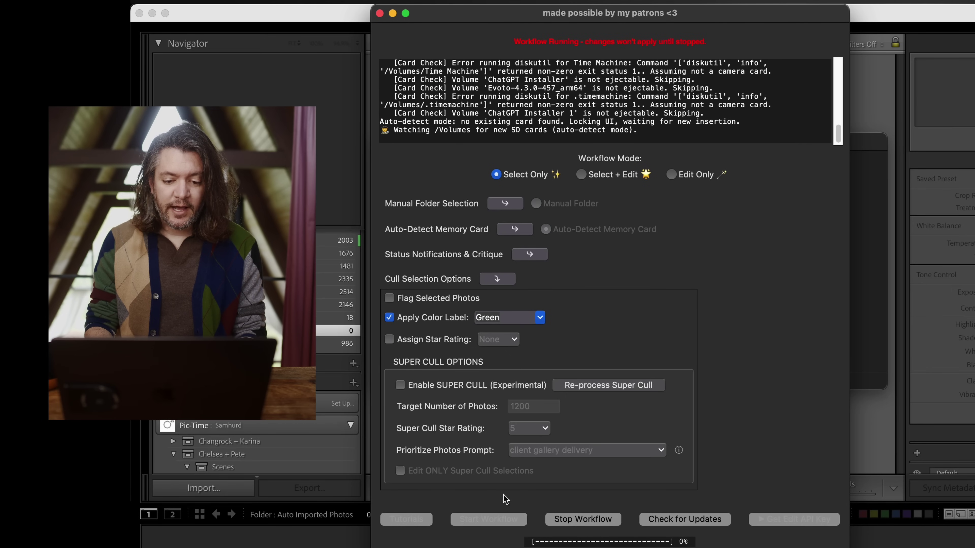
click(498, 280)
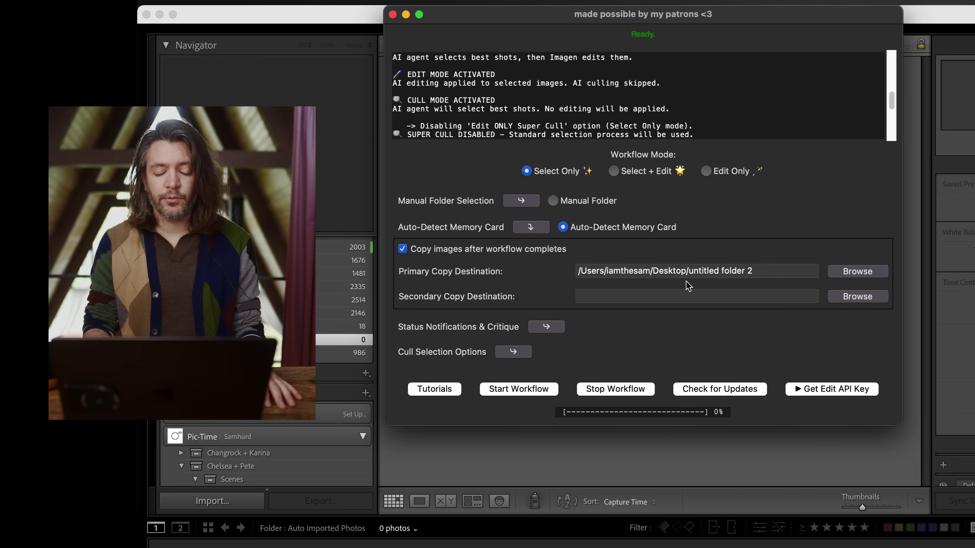
click(515, 353)
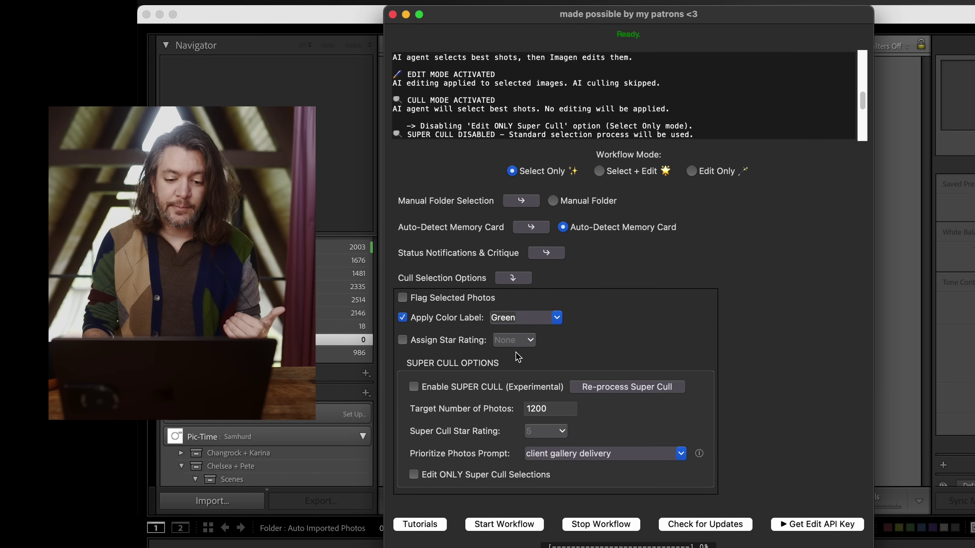
click(516, 277)
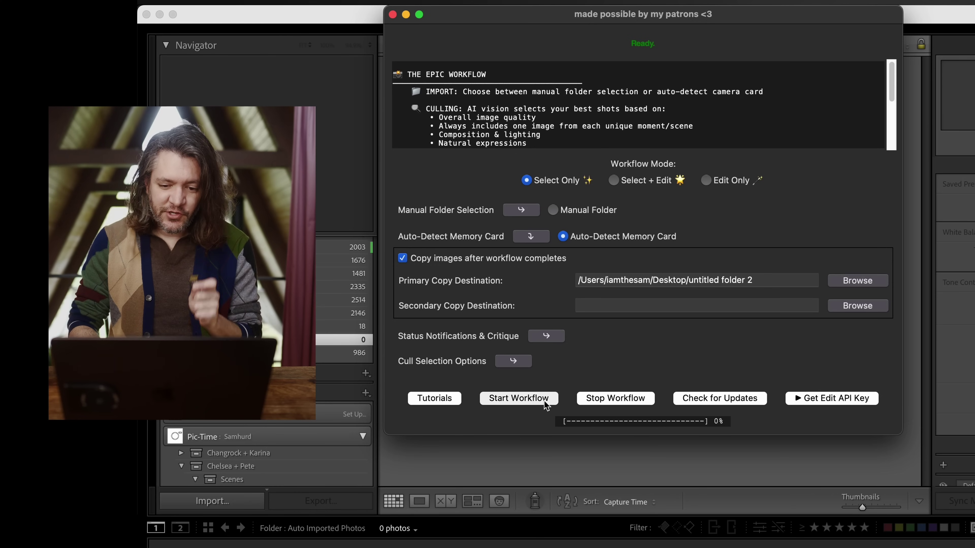
click(545, 401)
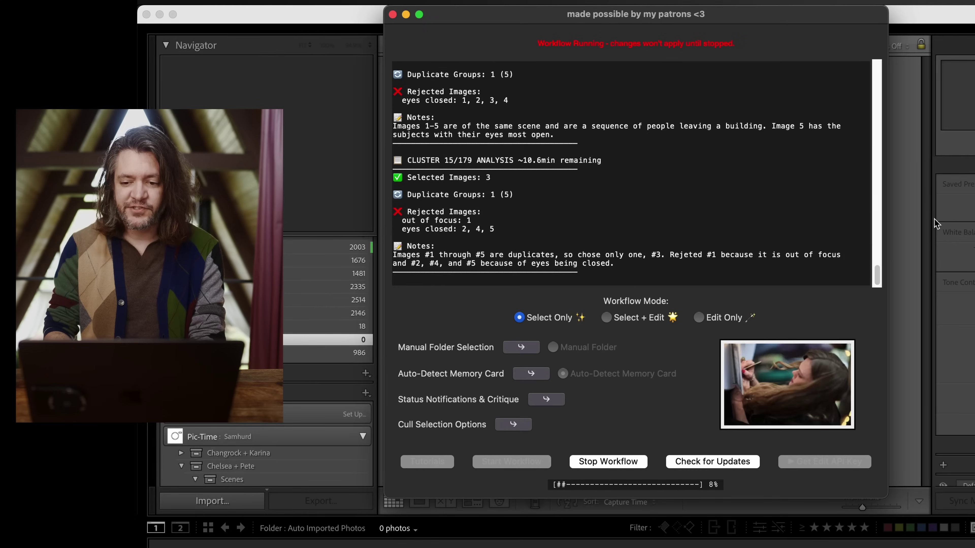
- Bring Lightroom's 2025-04-06 folder forward and stop the culling run at cluster 18 of 179
click(930, 16)
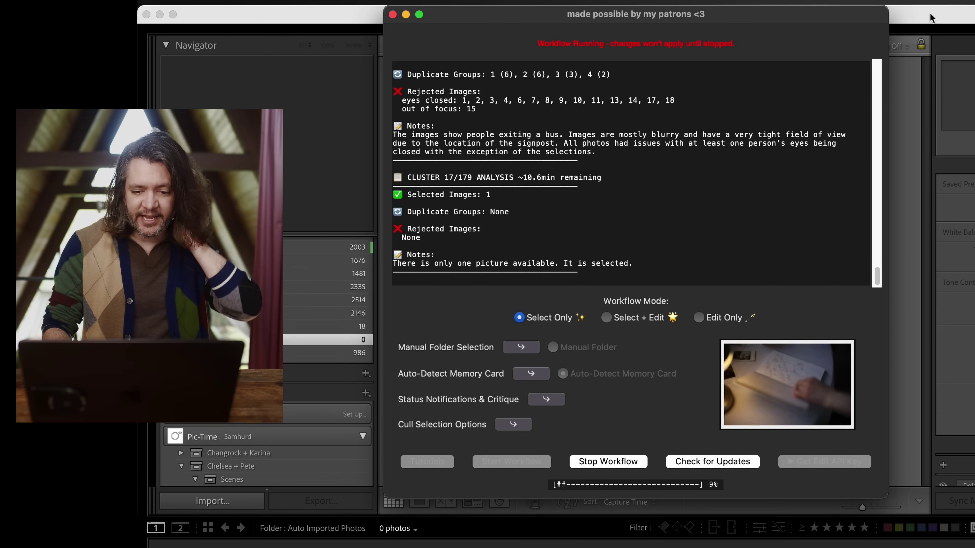
click(621, 466)
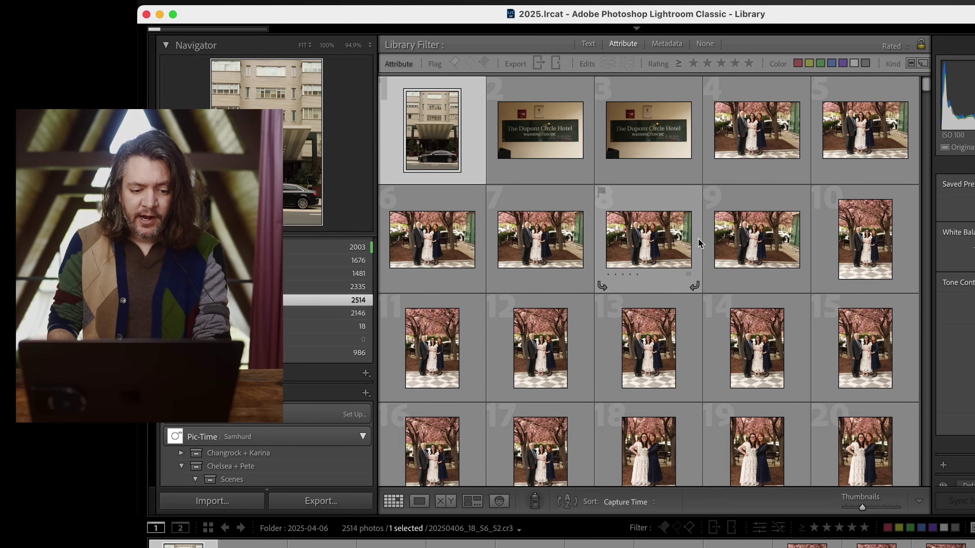
- Switch import to Manual Folder monitoring 2025/2025-04-06, then collapse the section
key(super+Tab)
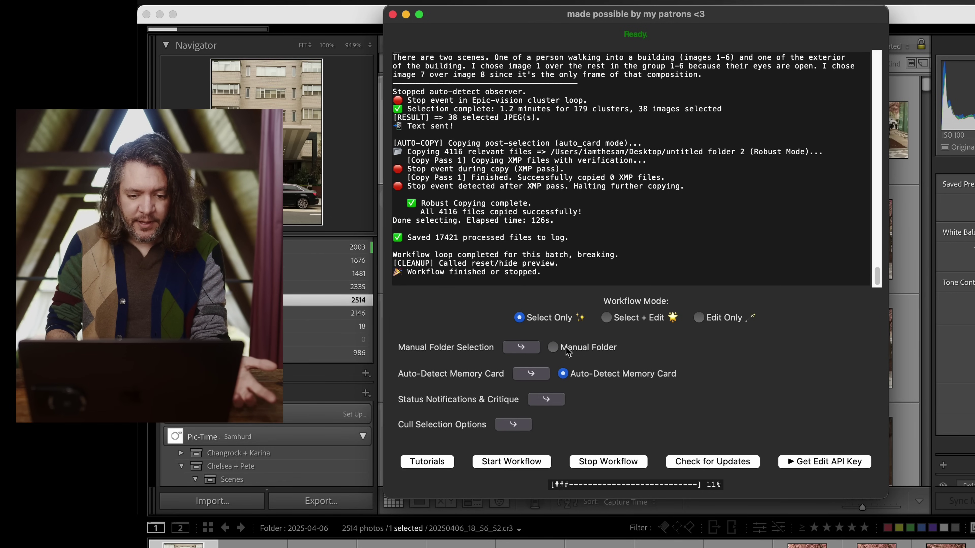
click(566, 349)
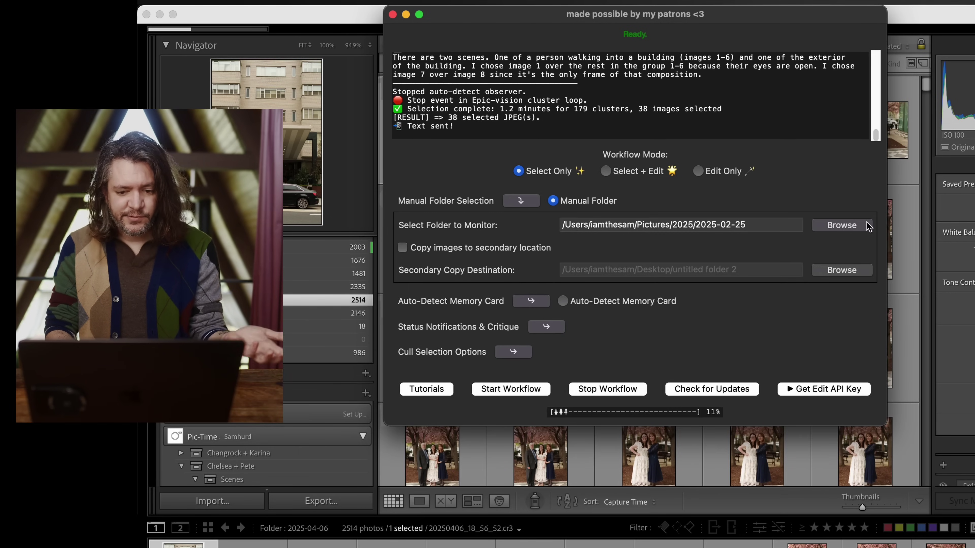
click(844, 226)
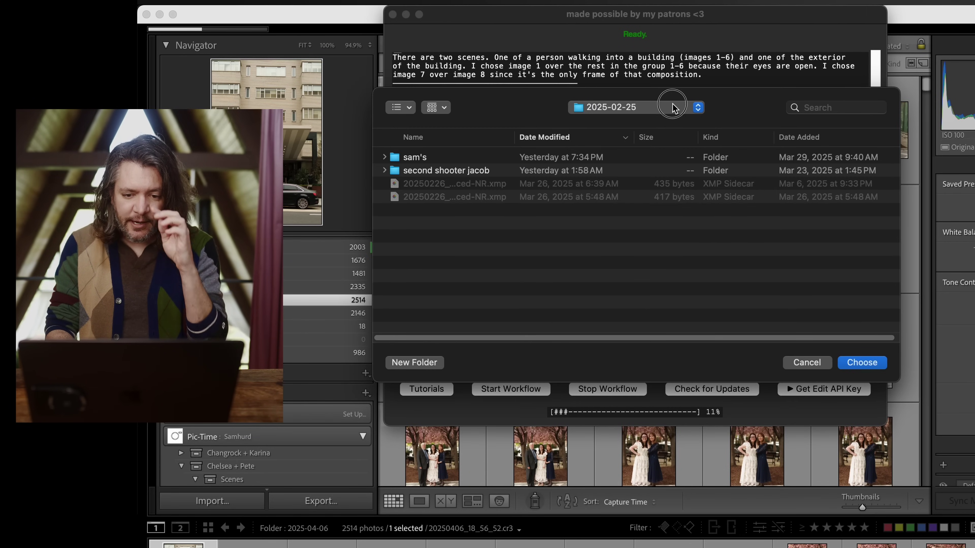
click(672, 108)
click(461, 236)
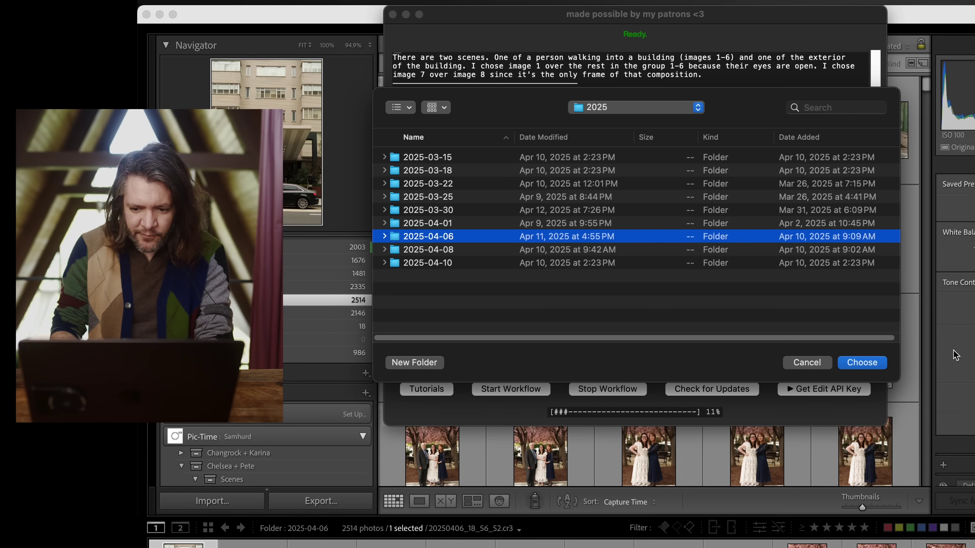
click(864, 364)
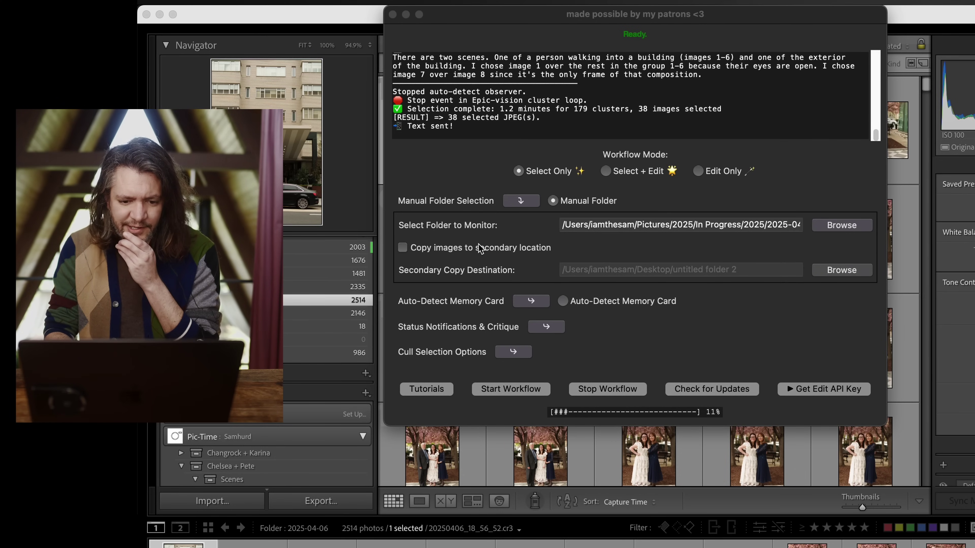
click(520, 202)
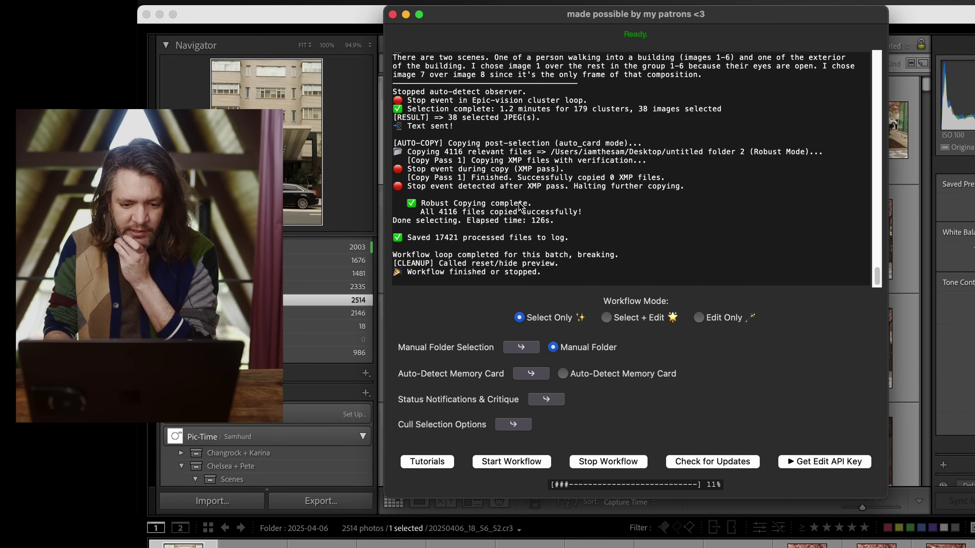
click(522, 423)
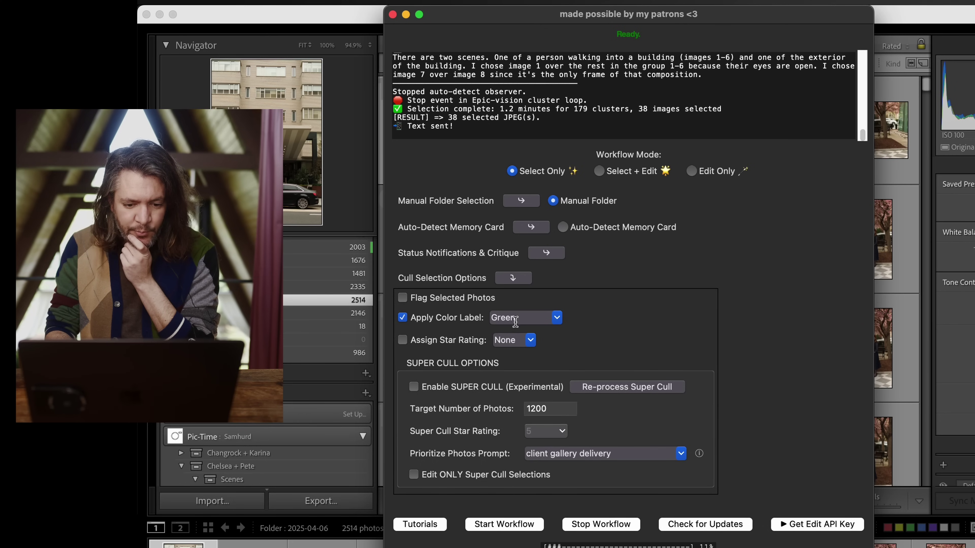
mouse_move(472, 398)
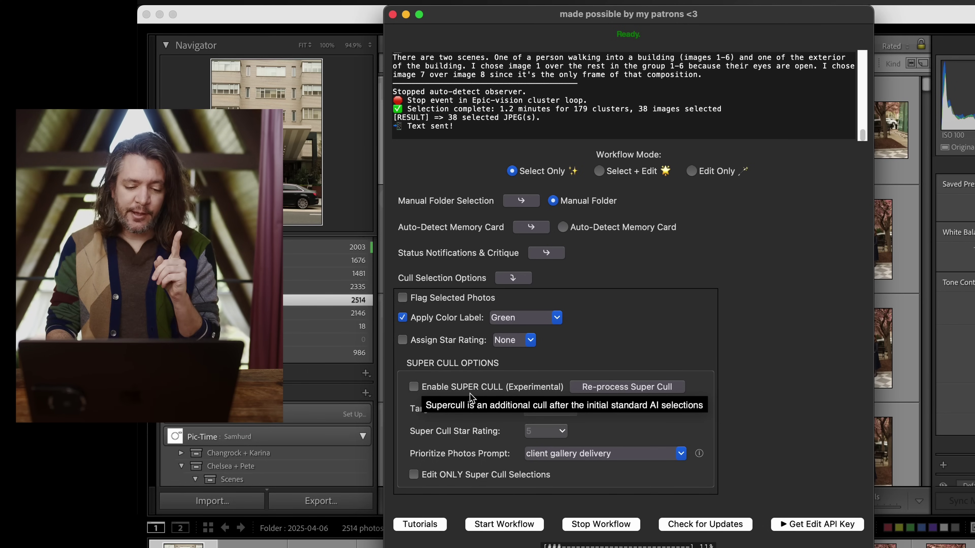
click(470, 387)
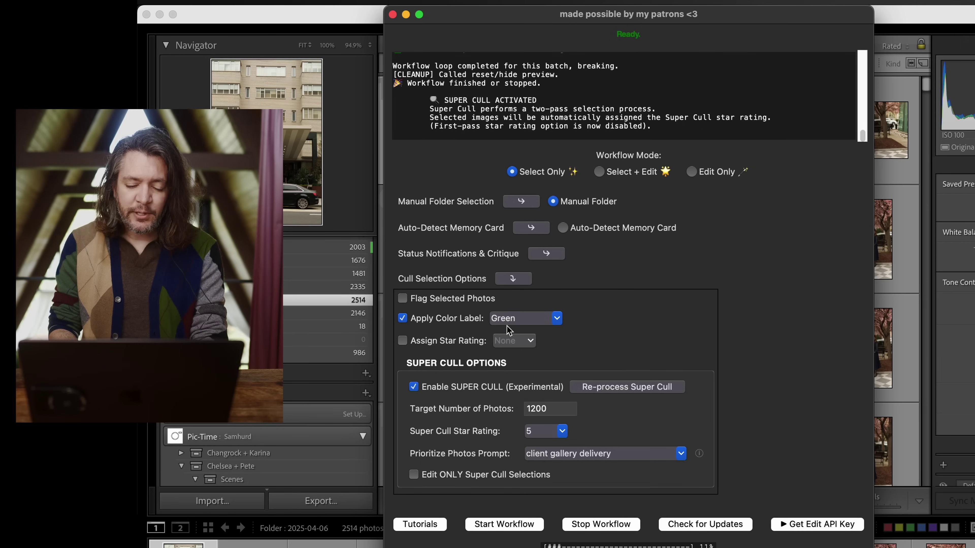
key(super+Tab)
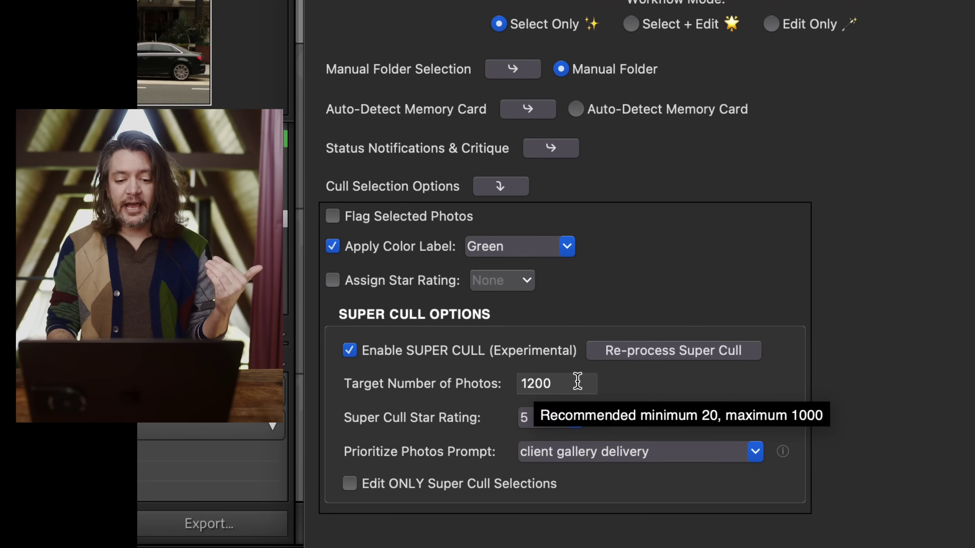
click(564, 407)
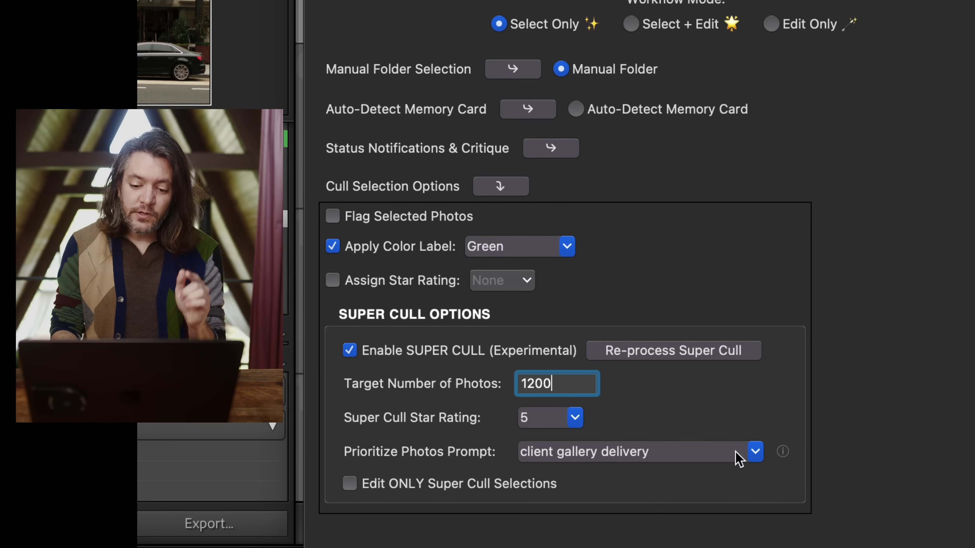
click(755, 452)
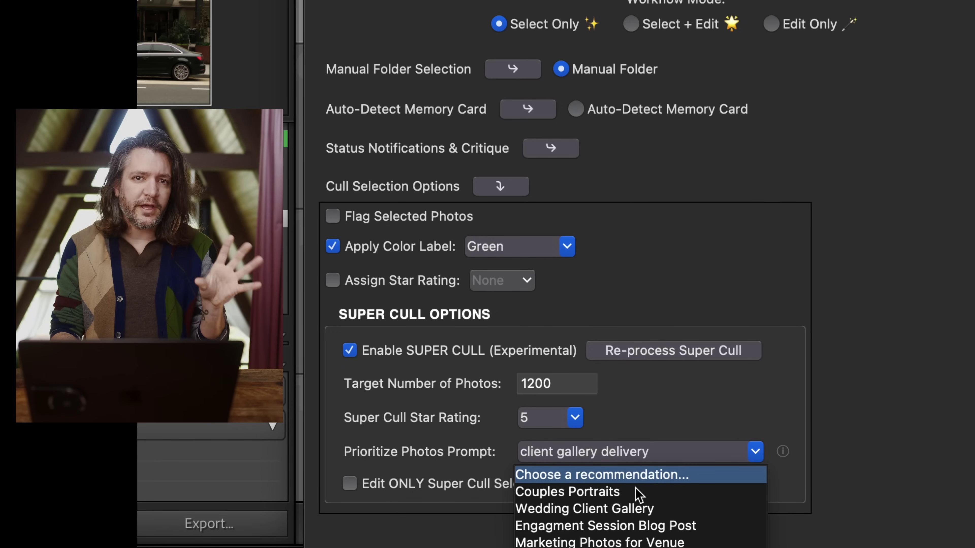
- Try Couples Portraits, then Wedding Client Gallery, as the Prioritize Photos Prompt
click(579, 492)
click(755, 454)
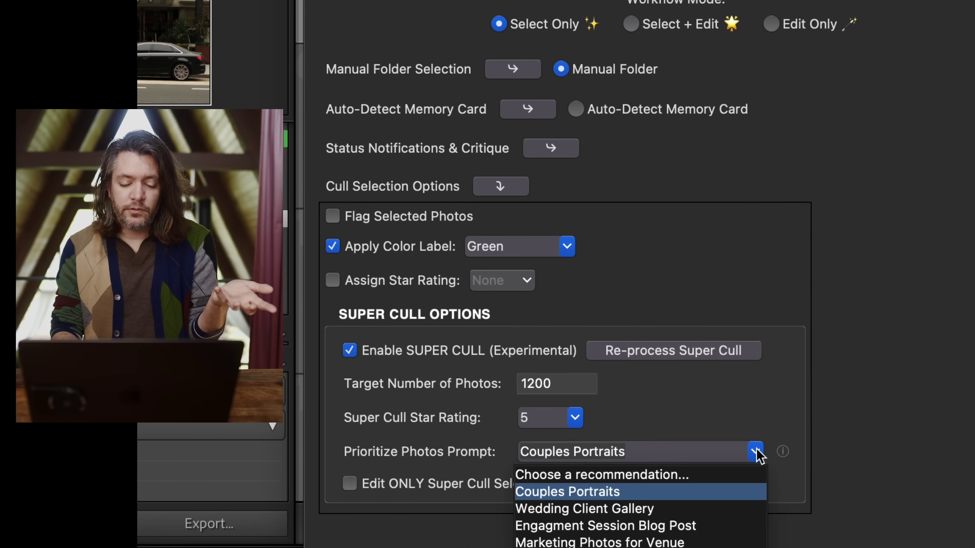
click(626, 512)
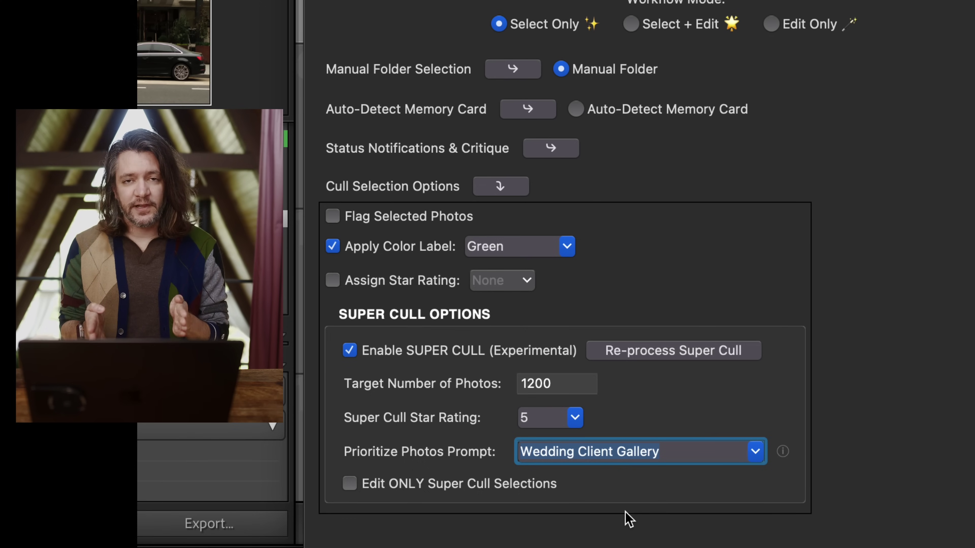
- Replace the prompt with the custom text 'marketing photos for wedding venue'
click(756, 453)
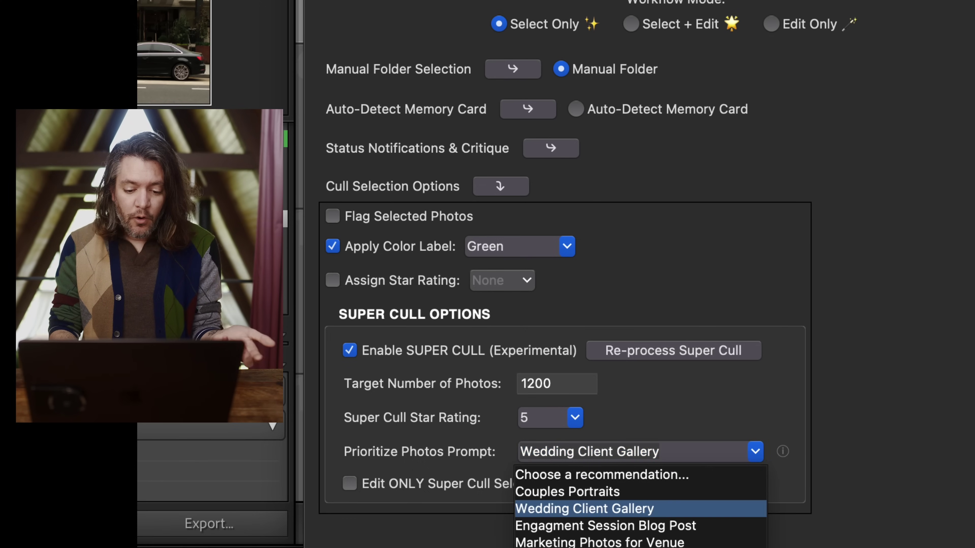
key(BackSpace)
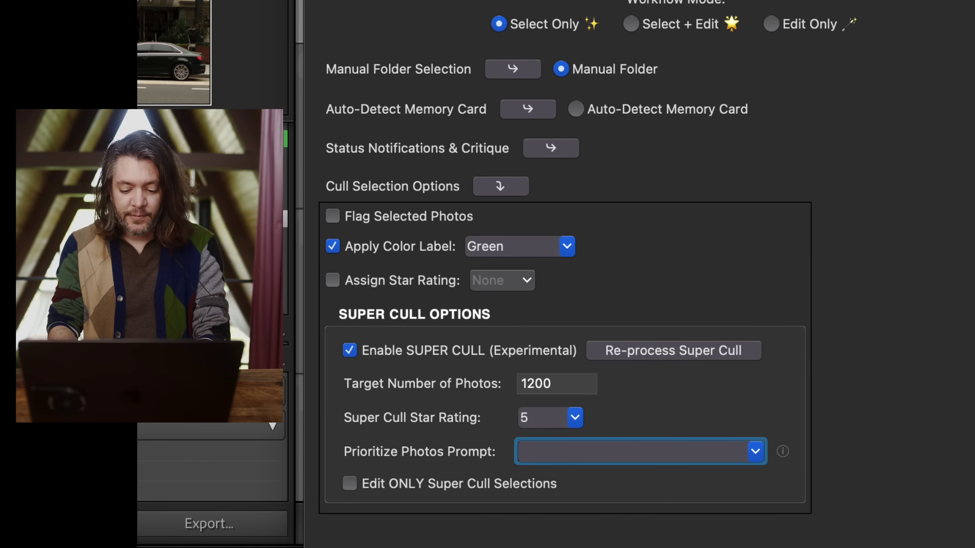
text(marketing photos fo)
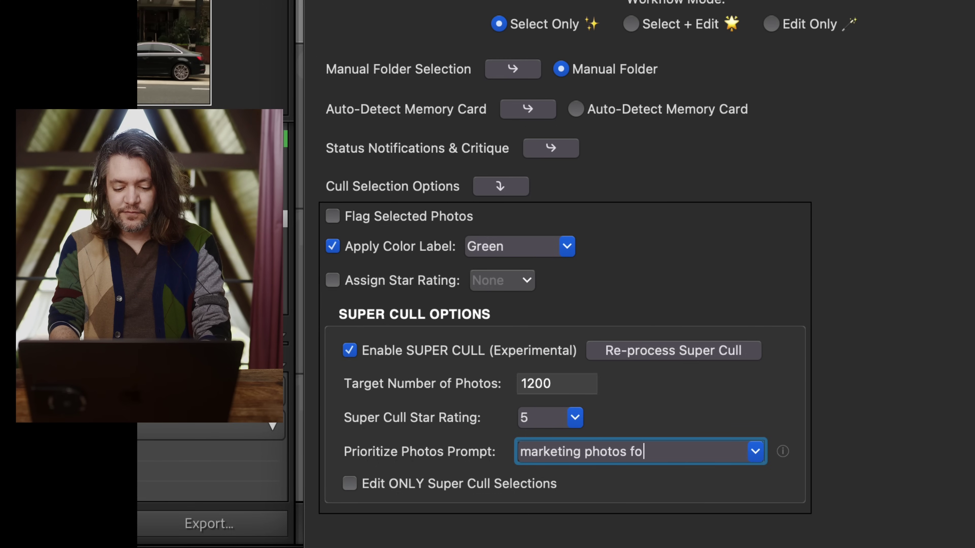
text(r wedding venue)
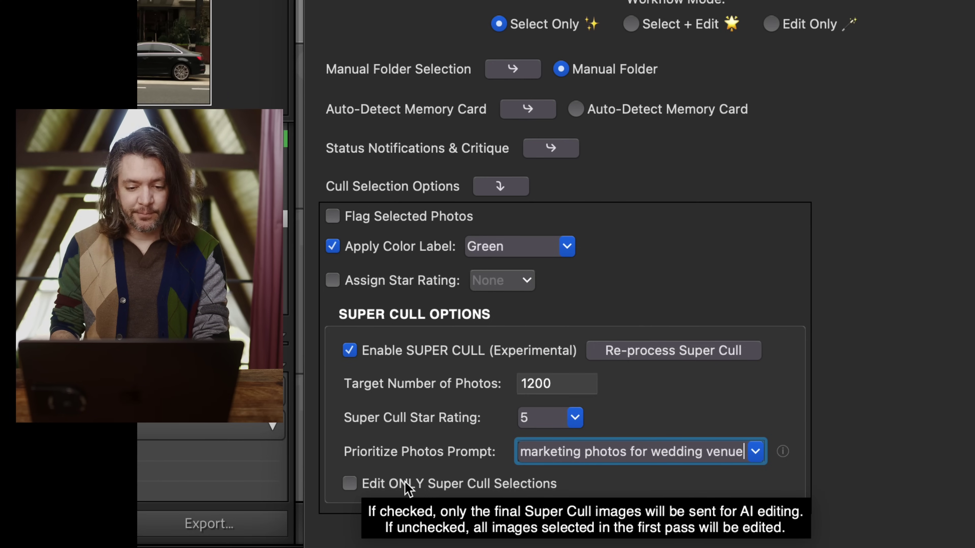
click(755, 451)
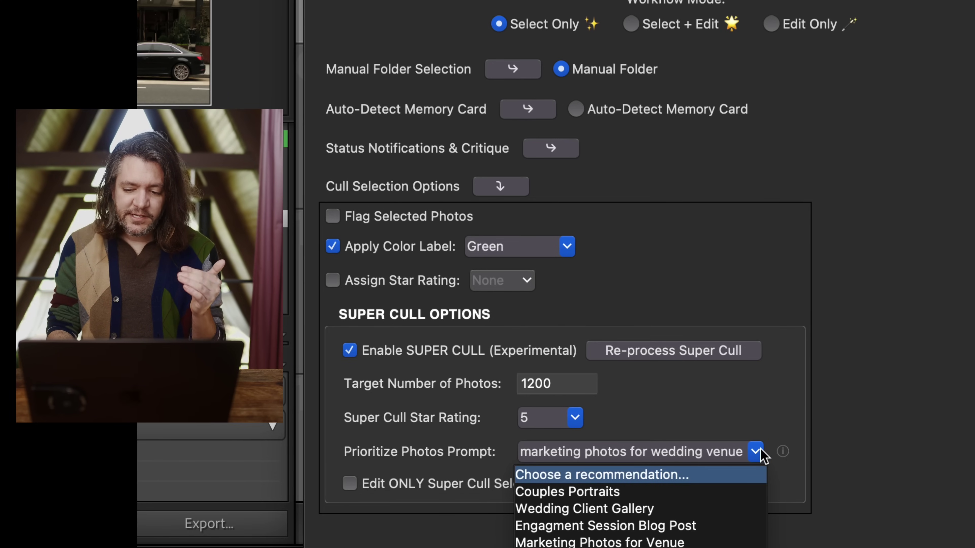
- Choose Wedding Client Gallery, change the target from 1200 to 500 photos, and start the workflow
click(681, 509)
click(577, 384)
key(BackSpace)
key(BackSpace)
key(BackSpace)
key(BackSpace)
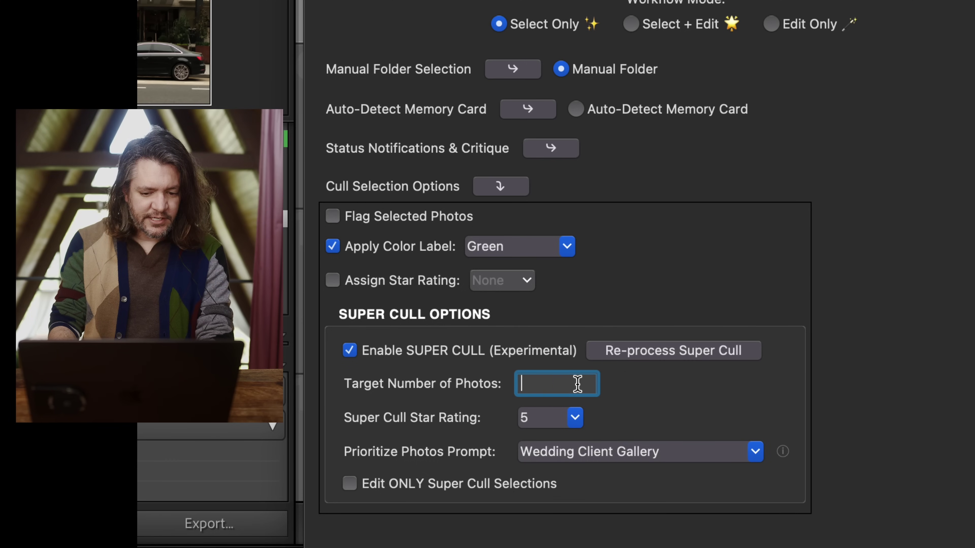
text(500)
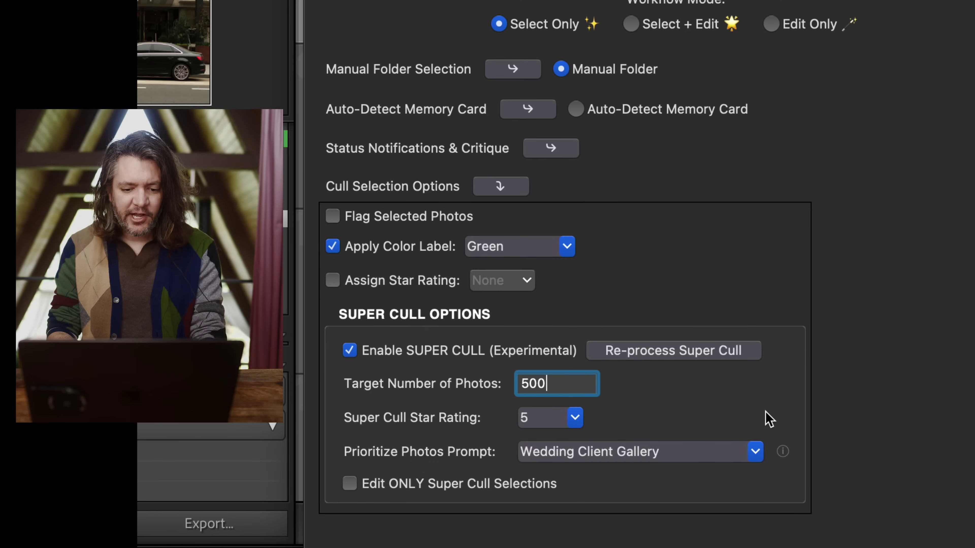
click(487, 547)
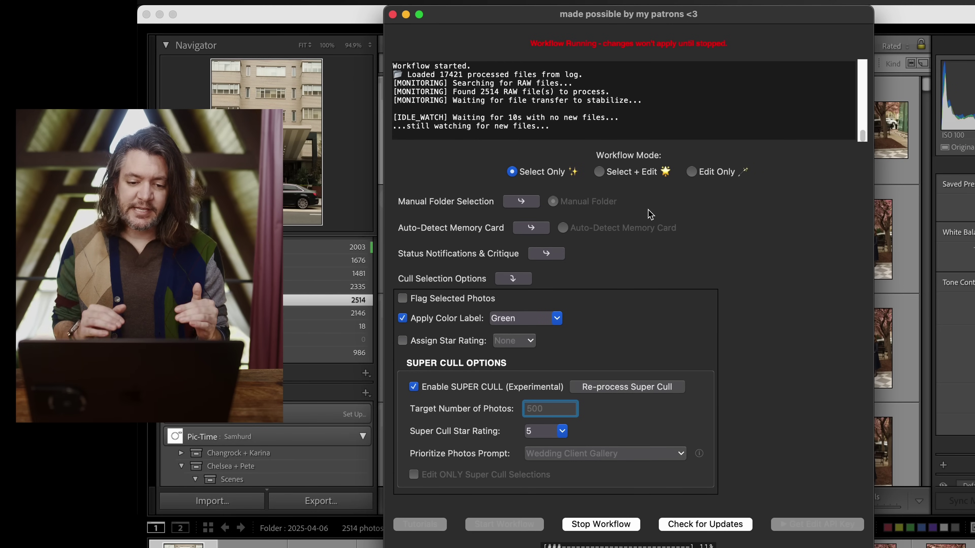
- Collapse Cull Selection Options during the run, then bring Lightroom's 2514-photo Library forward
click(530, 280)
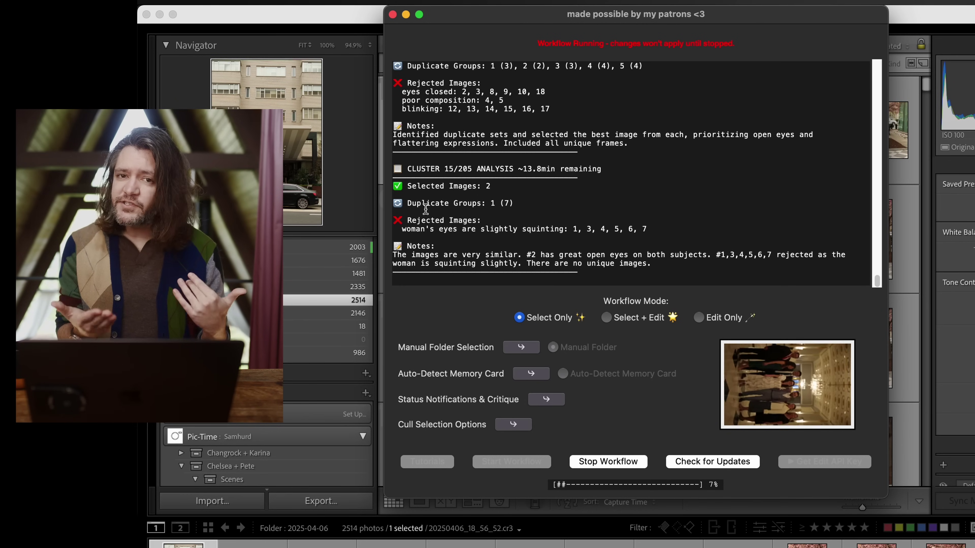
click(317, 14)
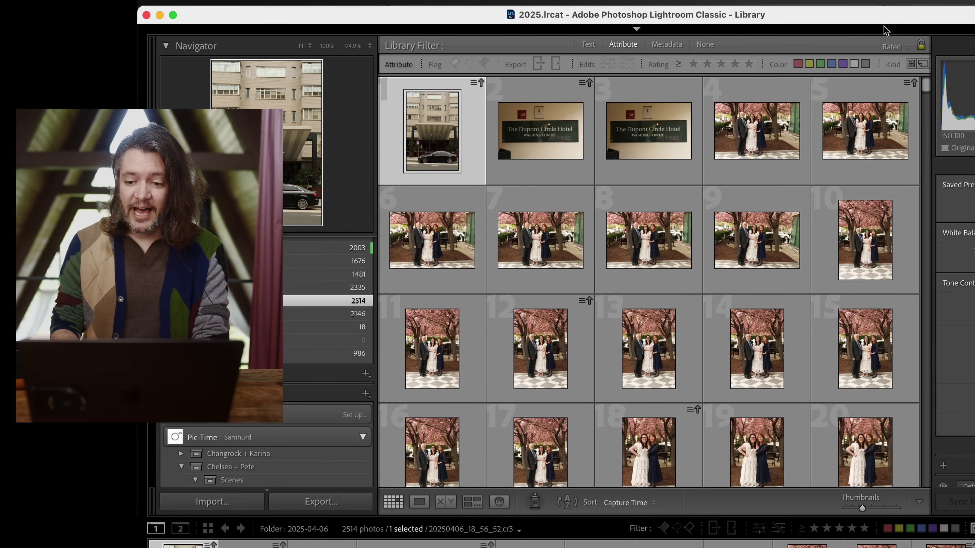
- Select photos 1–12 in the 2025-04-06 grid and run Metadata > Read Metadata from Files
mouse_move(885, 30)
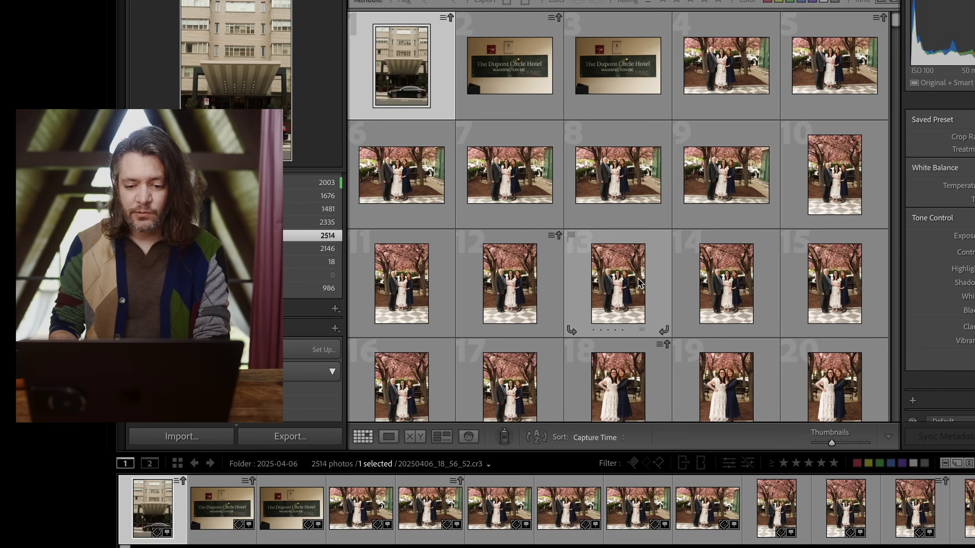
shift+click(514, 298)
right_click(515, 297)
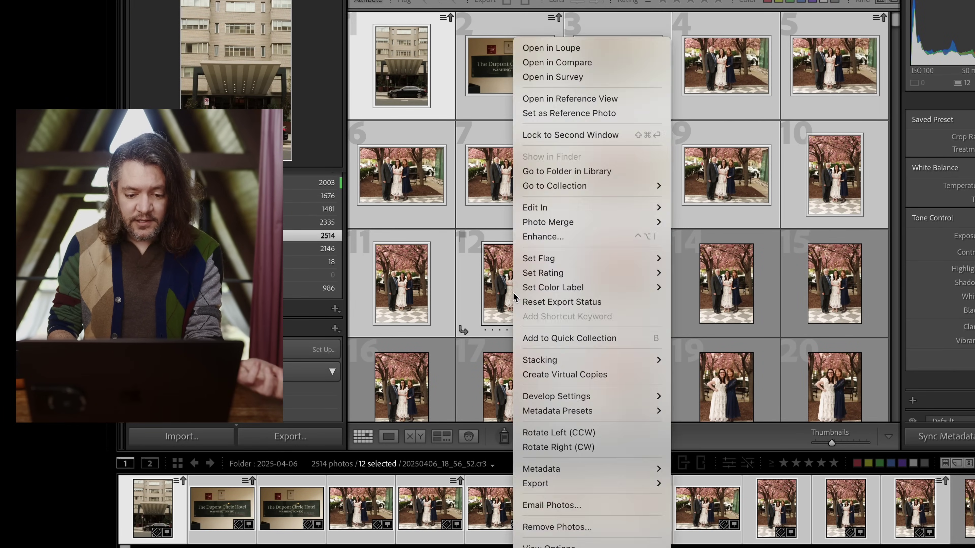
mouse_move(660, 469)
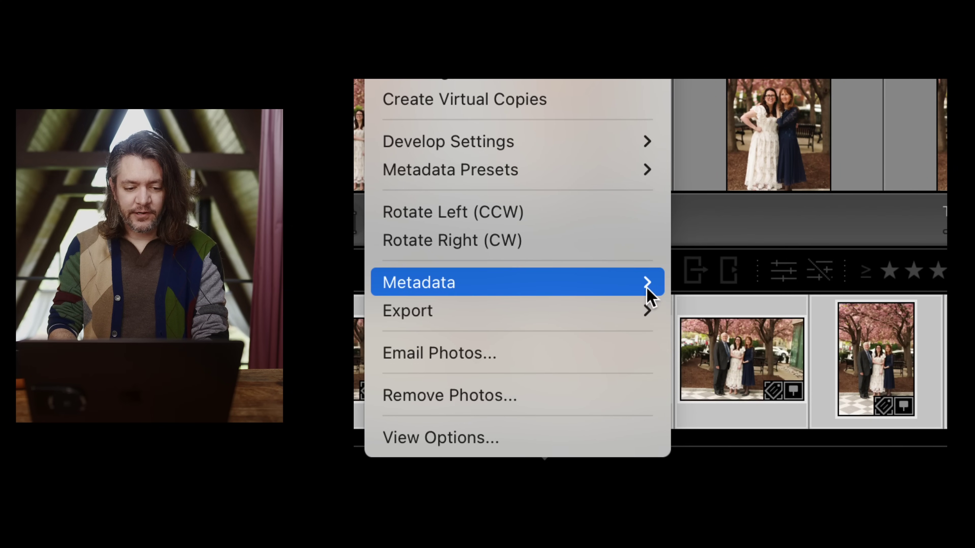
mouse_move(645, 288)
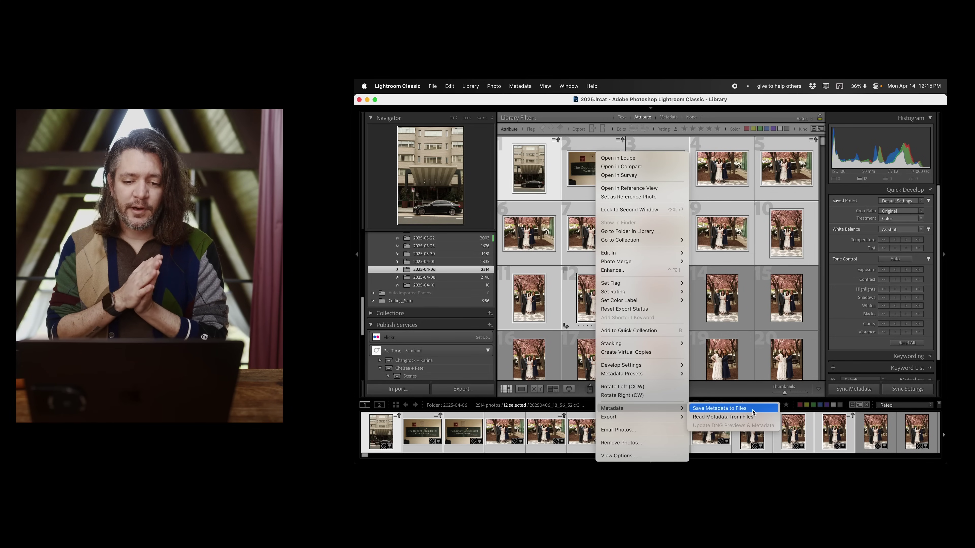
click(753, 412)
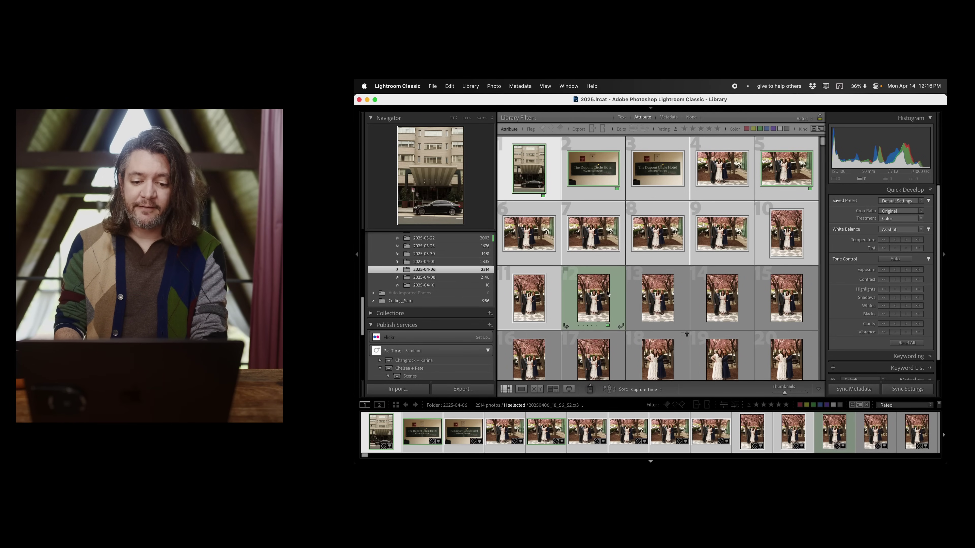
- Select photo 12, glance at the culling app, then return to Lightroom and select photo 1
click(608, 294)
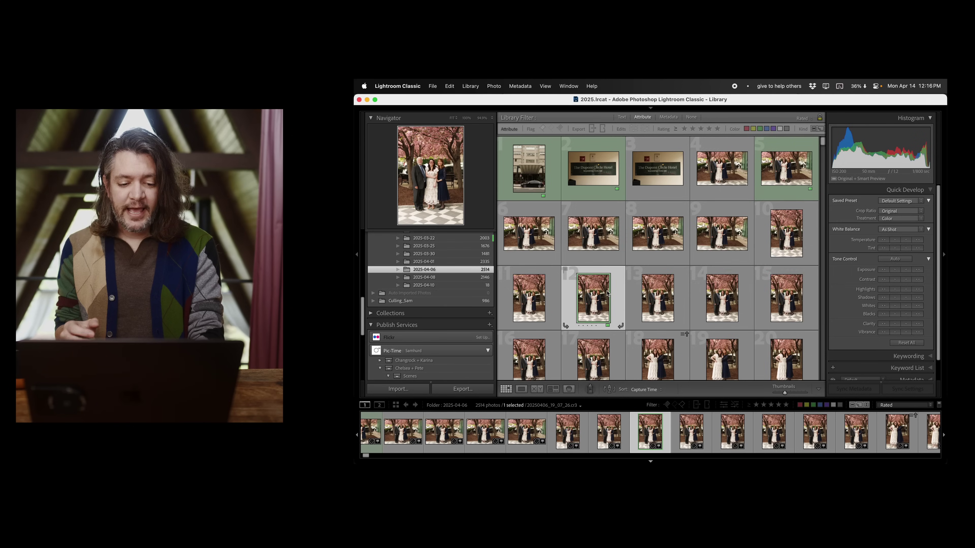
key(super+Tab)
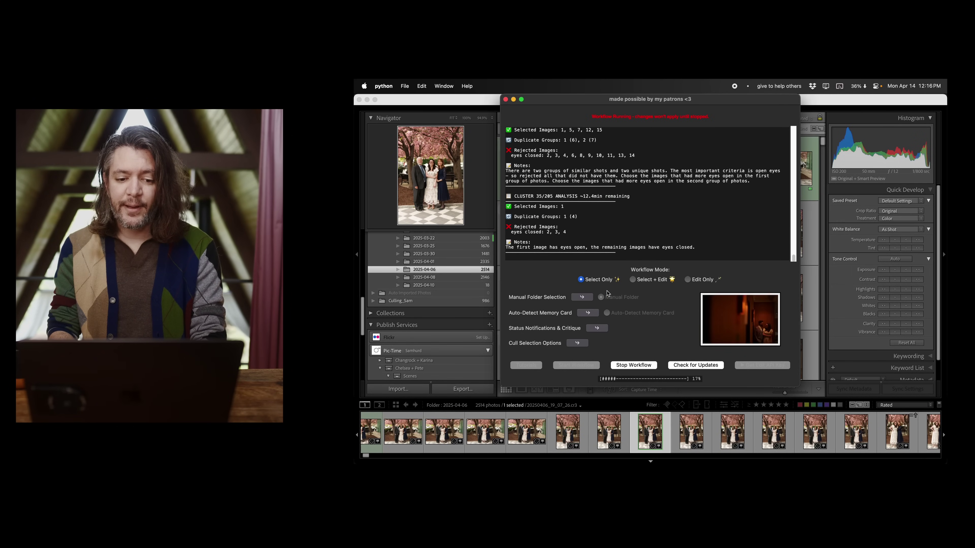
key(super+Tab)
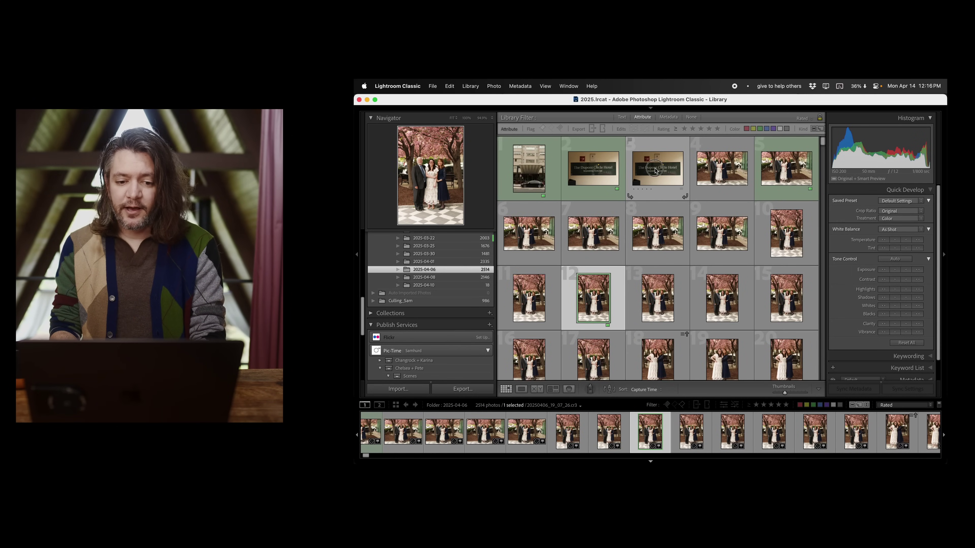
click(656, 171)
key(Left)
key(Left)
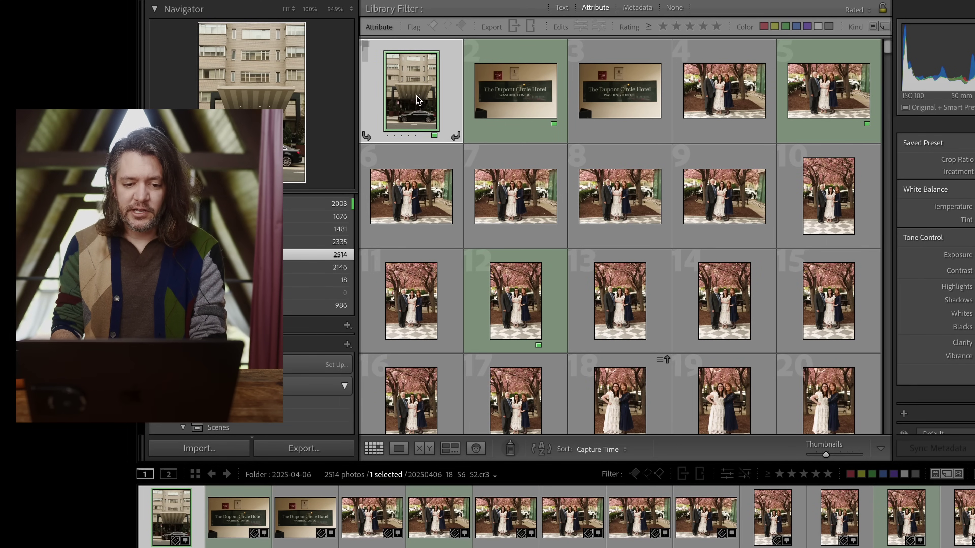
- View photo 1 in Loupe, return to the grid, and arrow through the green-labelled picks to photo 2
double_click(416, 97)
double_click(419, 100)
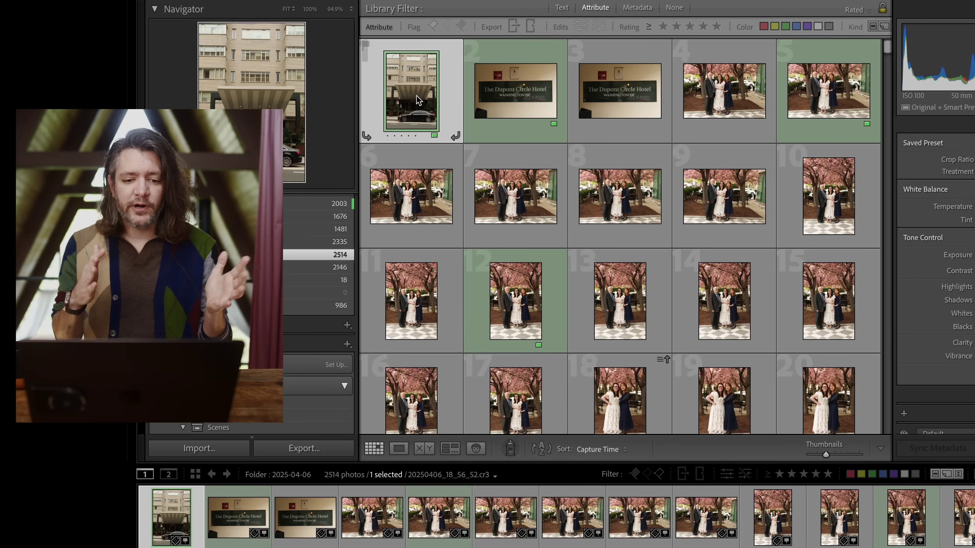
key(Right)
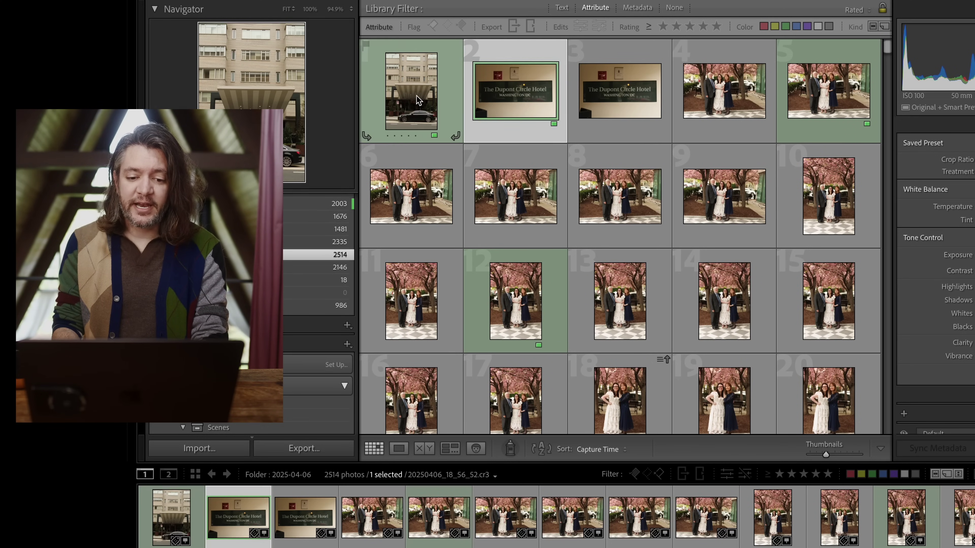
key(Right)
key(Right)
key(Down)
key(Down)
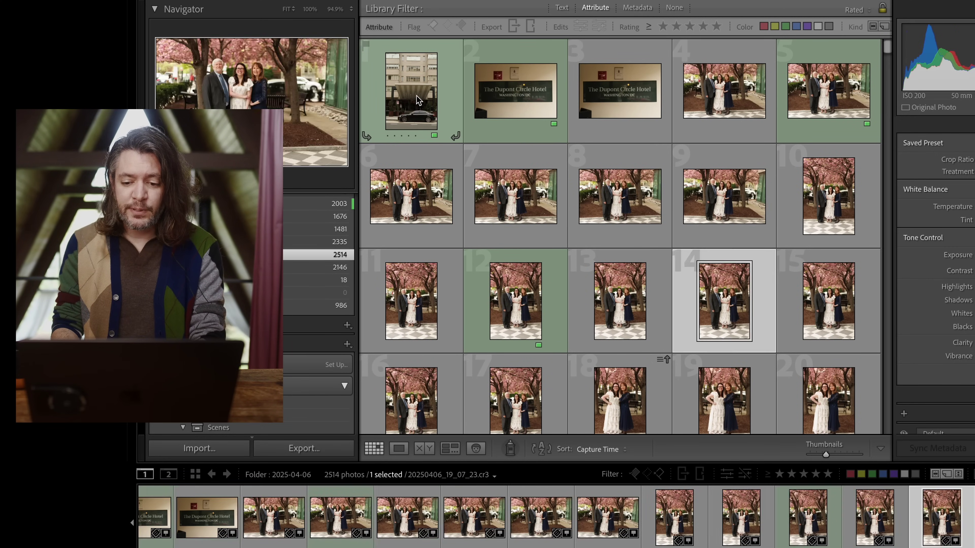
key(Up)
key(Left)
key(Left)
key(Up)
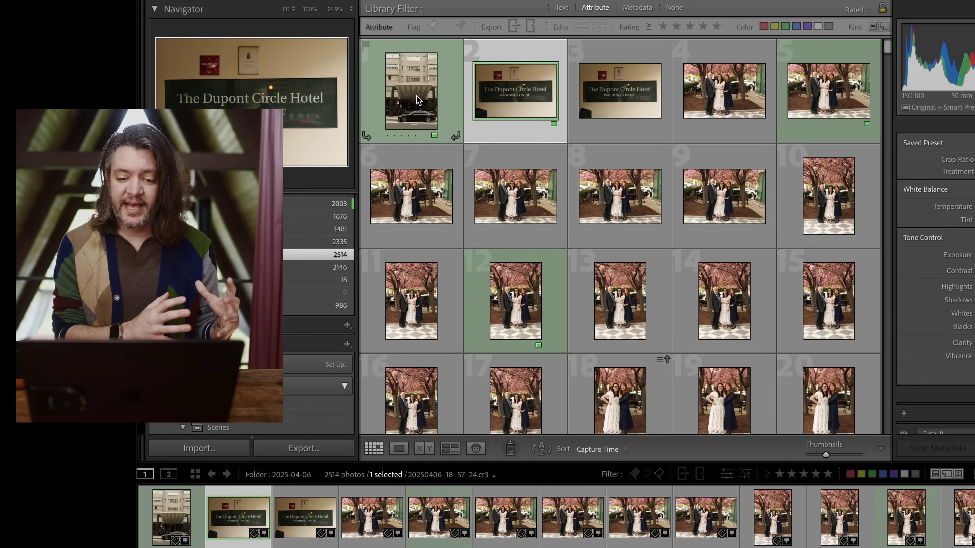
scroll(621, 234, down, 5)
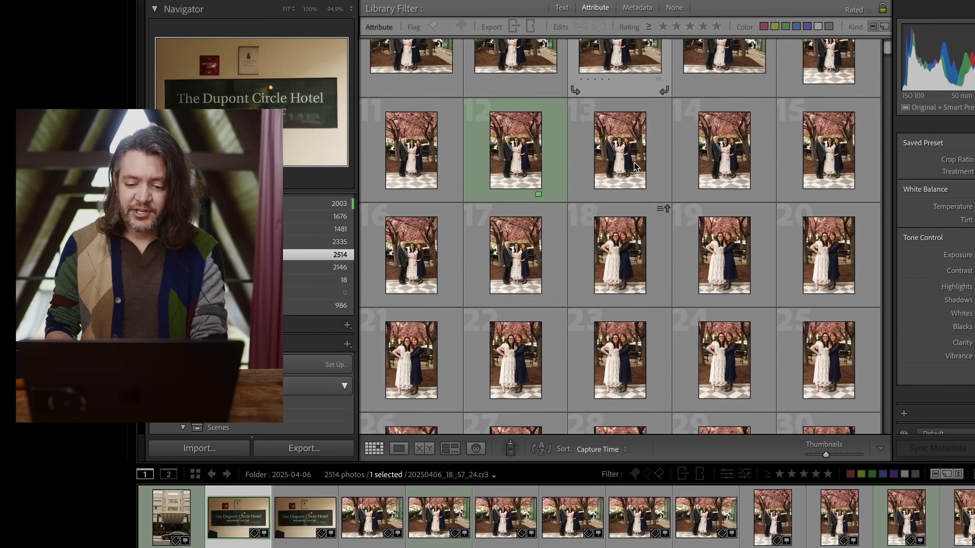
click(531, 127)
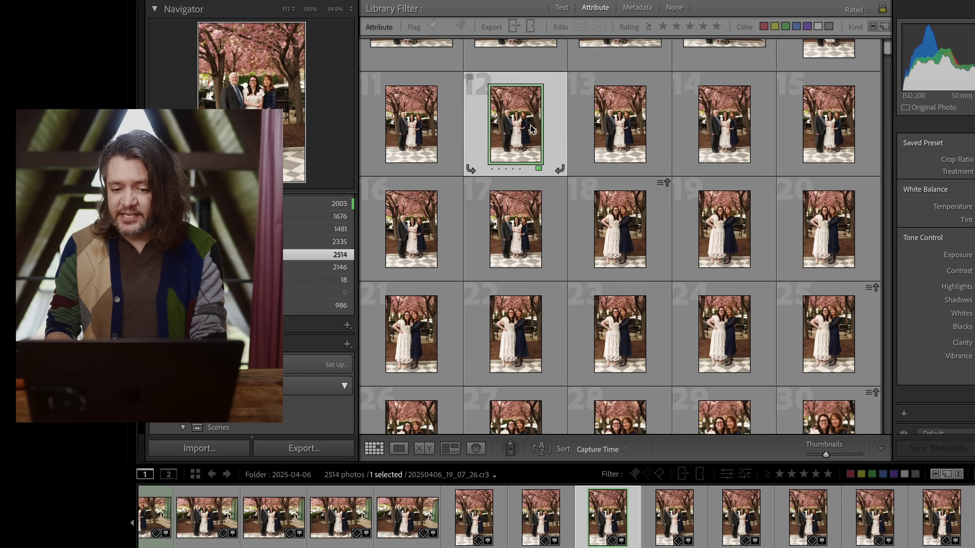
scroll(530, 129, down, 20)
scroll(530, 130, down, 16)
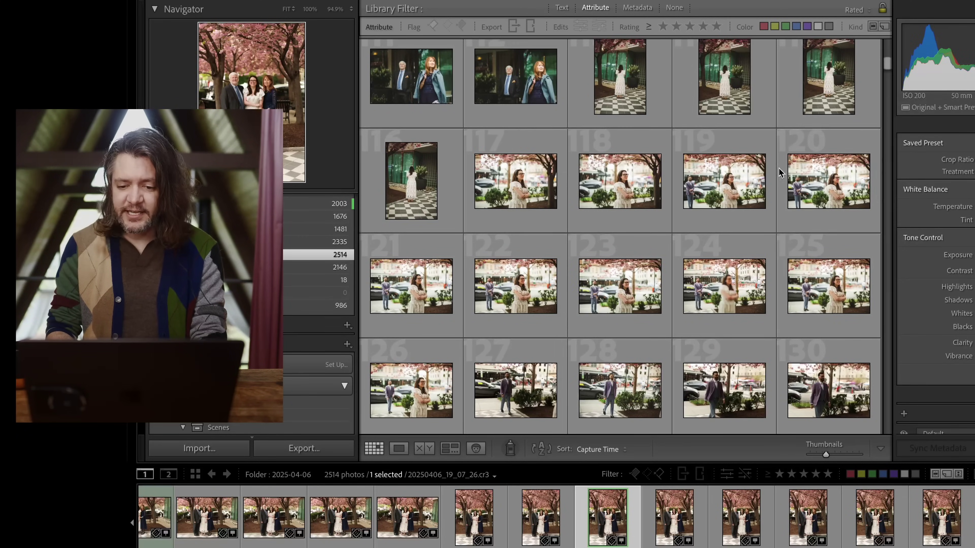
shift+click(821, 183)
right_click(820, 182)
mouse_move(882, 480)
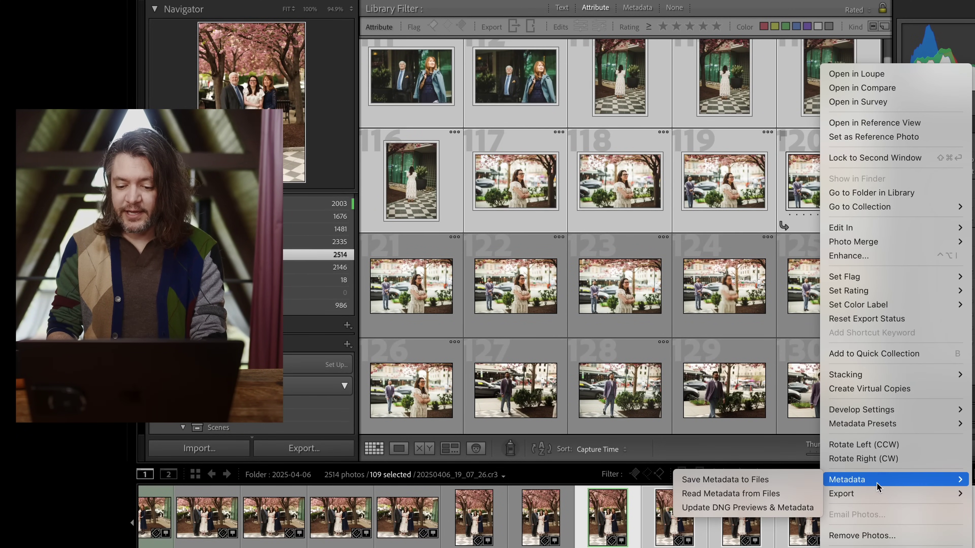
key(Escape)
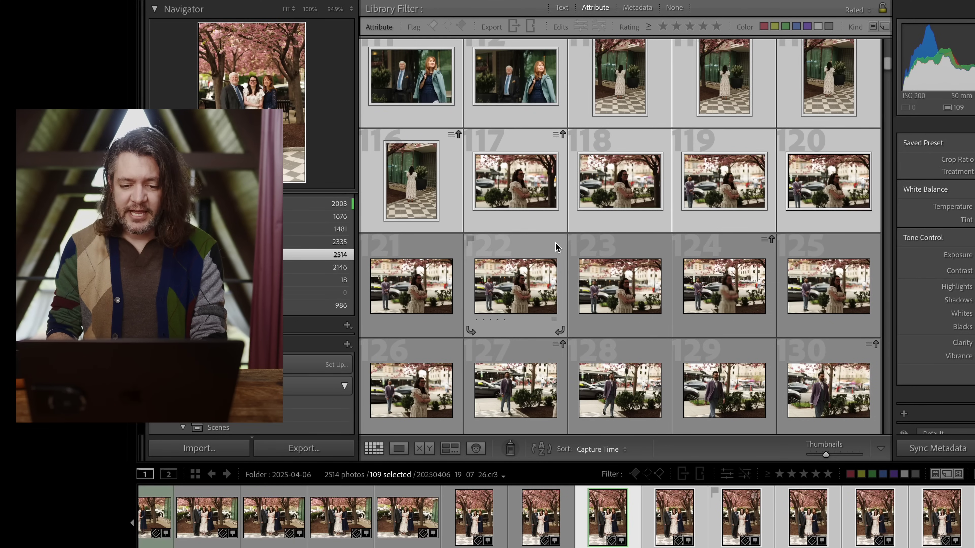
super+click(522, 182)
click(520, 182)
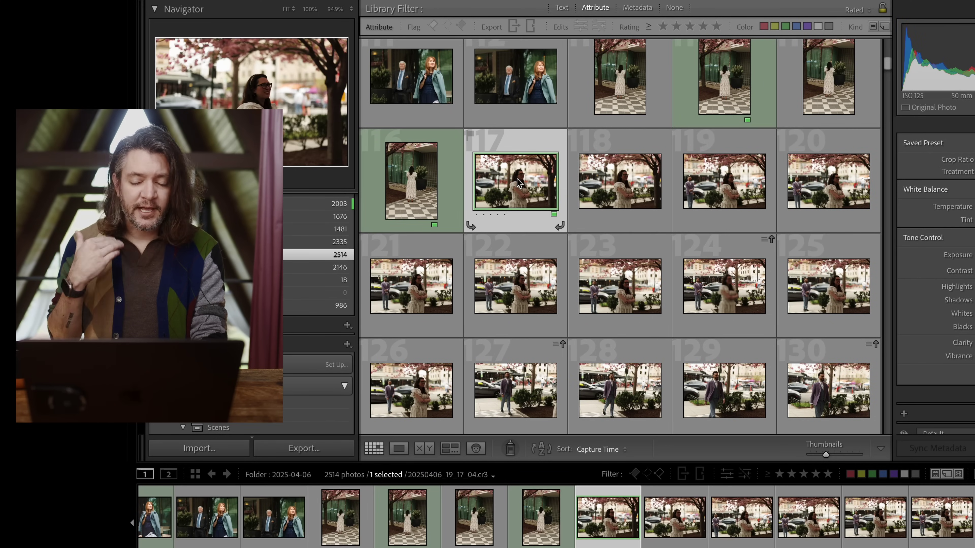
scroll(519, 184, up, 5)
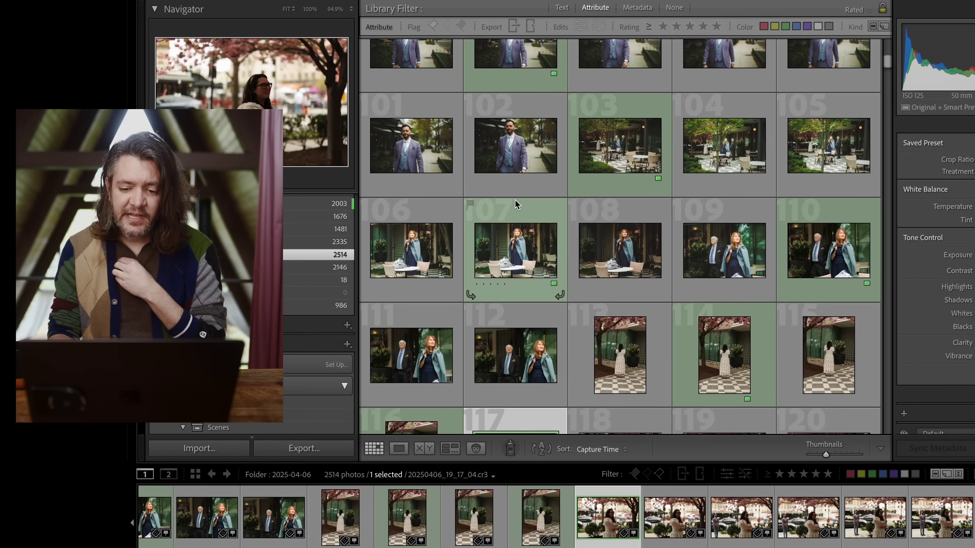
scroll(599, 280, up, 2)
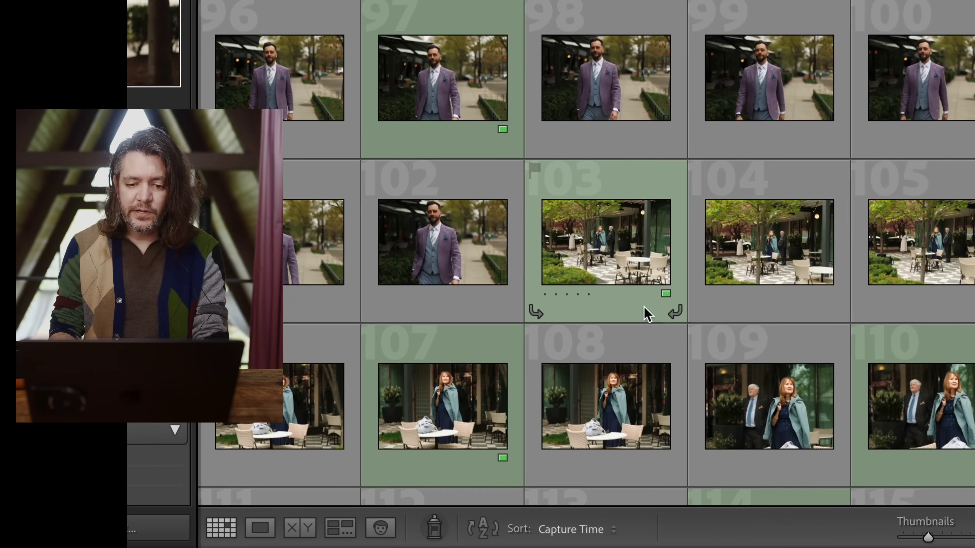
scroll(646, 313, up, 4)
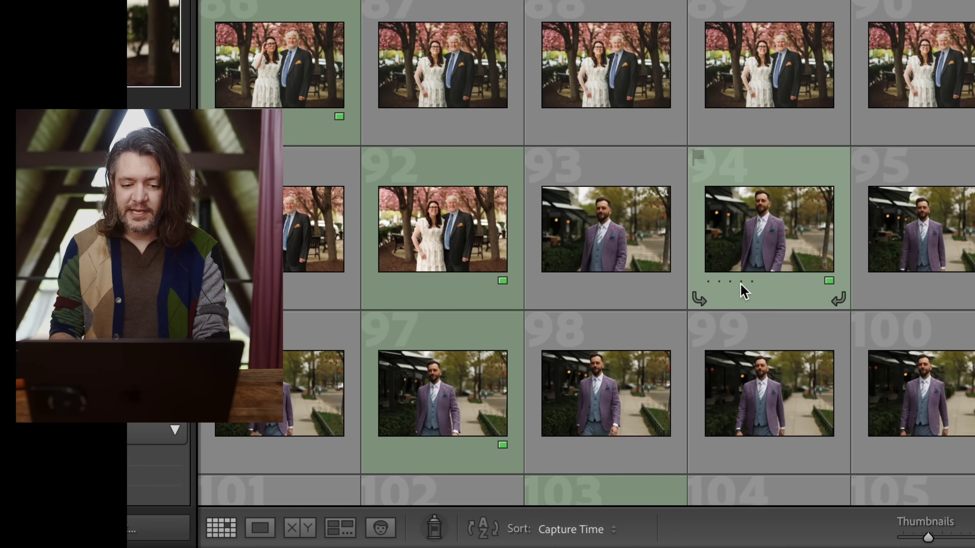
scroll(700, 265, down, 2)
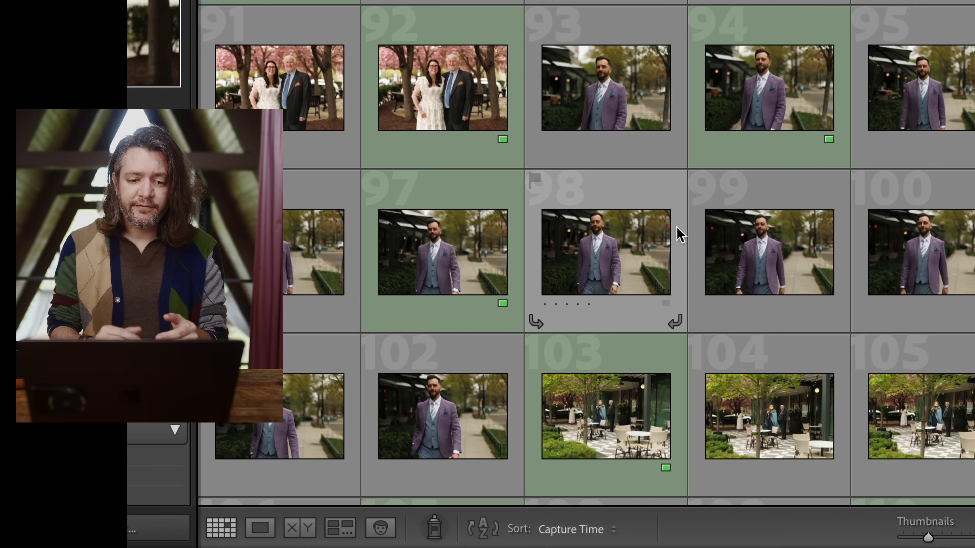
scroll(679, 234, down, 8)
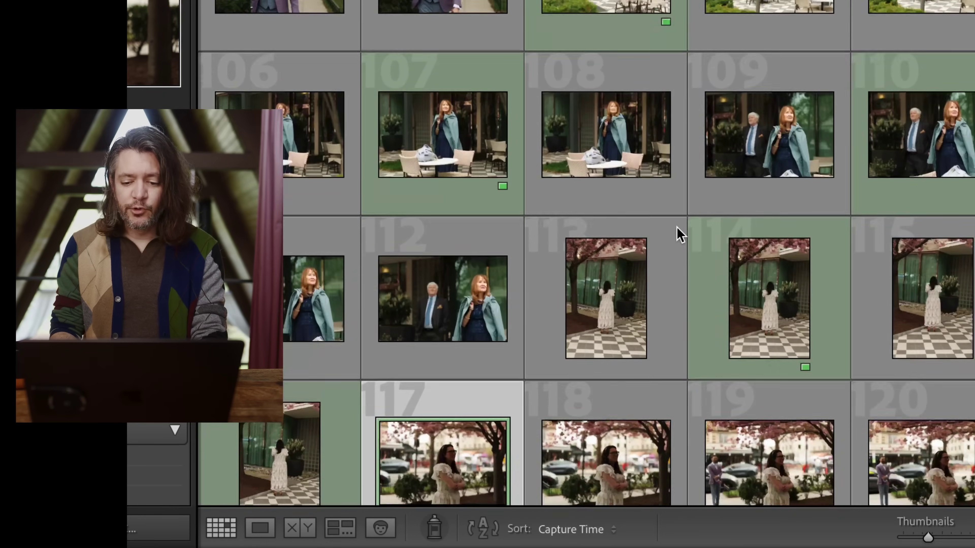
scroll(679, 234, down, 3)
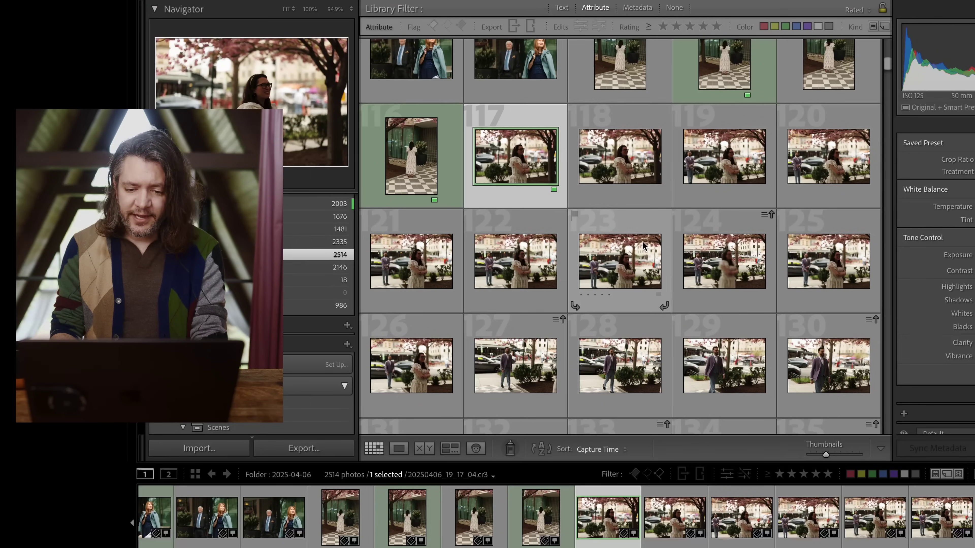
click(602, 152)
click(521, 150)
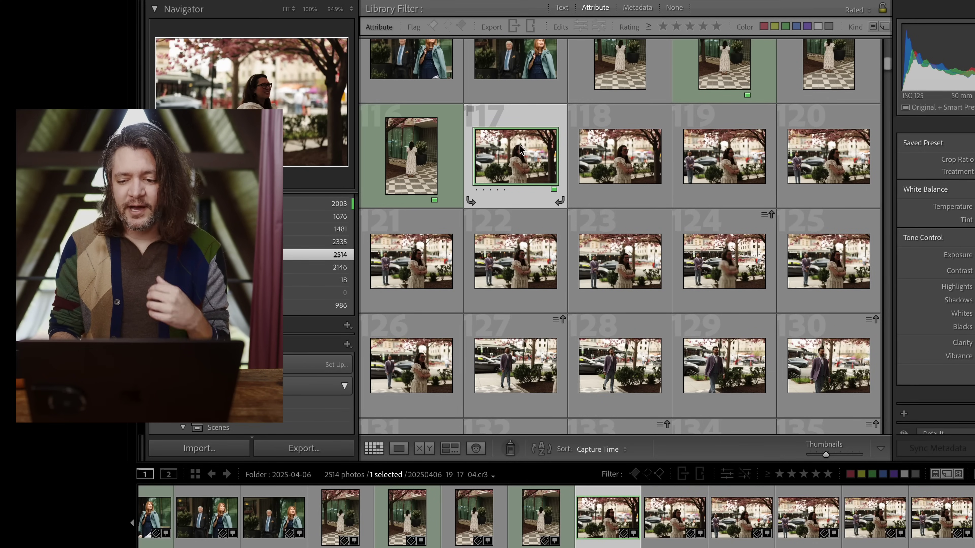
- Select the photos through 300, reread their metadata from files, then select only photo 298
scroll(520, 150, down, 20)
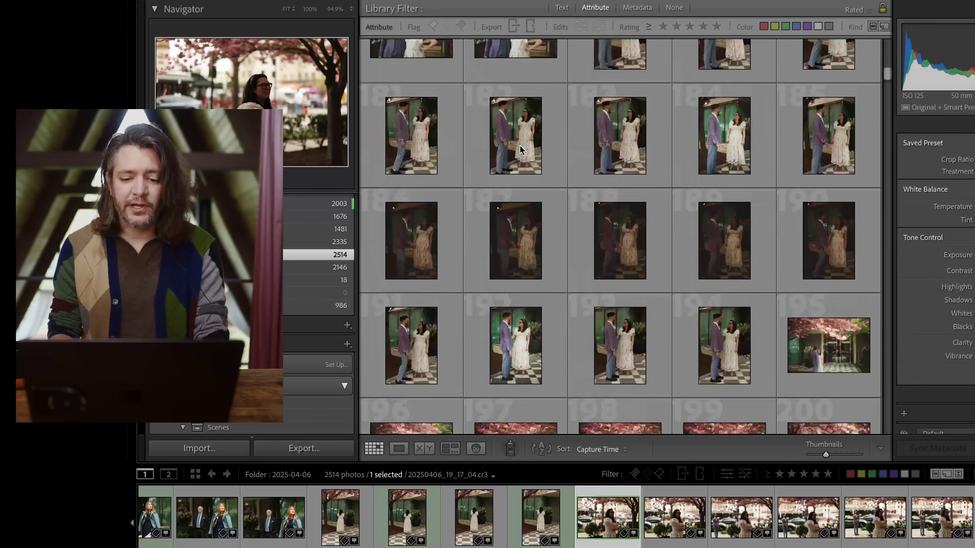
scroll(520, 150, down, 8)
shift+click(831, 242)
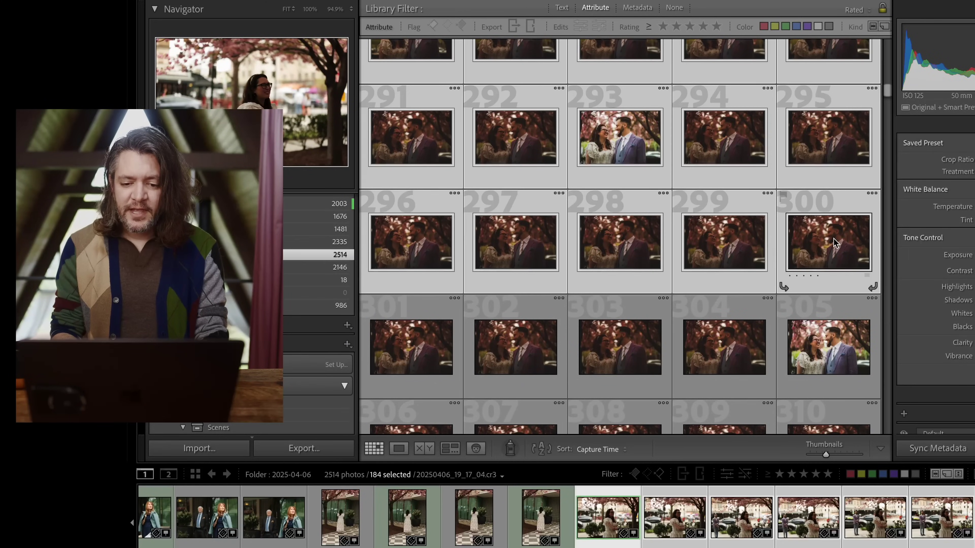
right_click(834, 242)
mouse_move(860, 479)
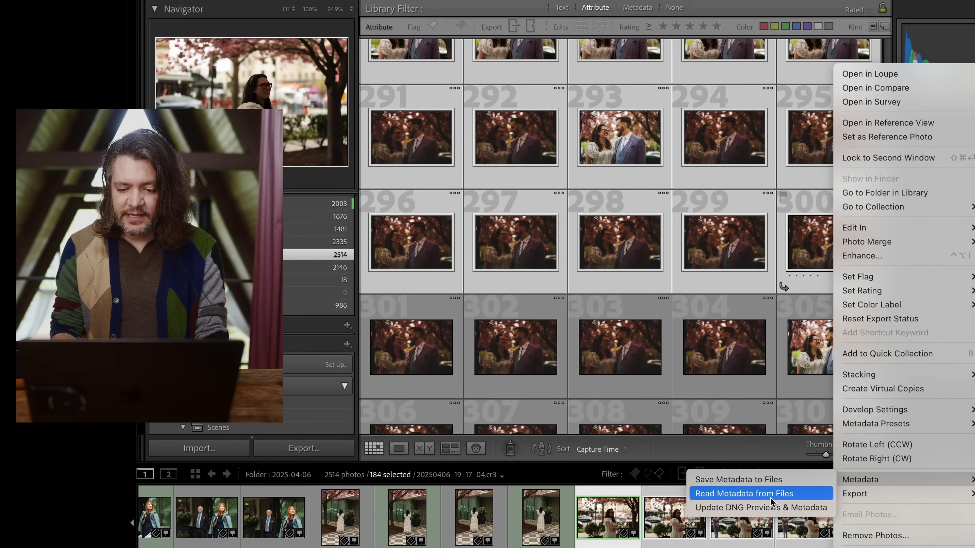
click(770, 493)
click(610, 238)
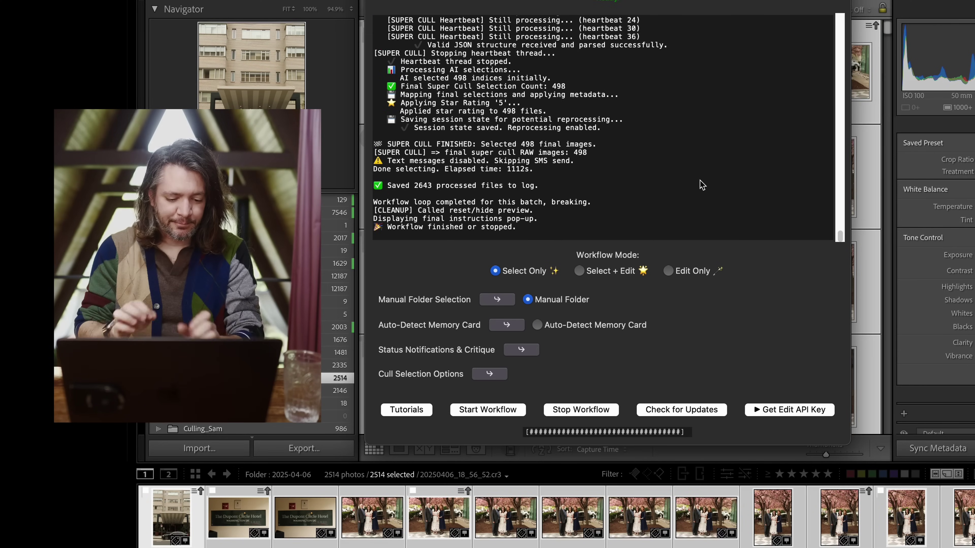
- Back in Lightroom, reread the photos' metadata from their files to pick up new ratings
key(super+Tab)
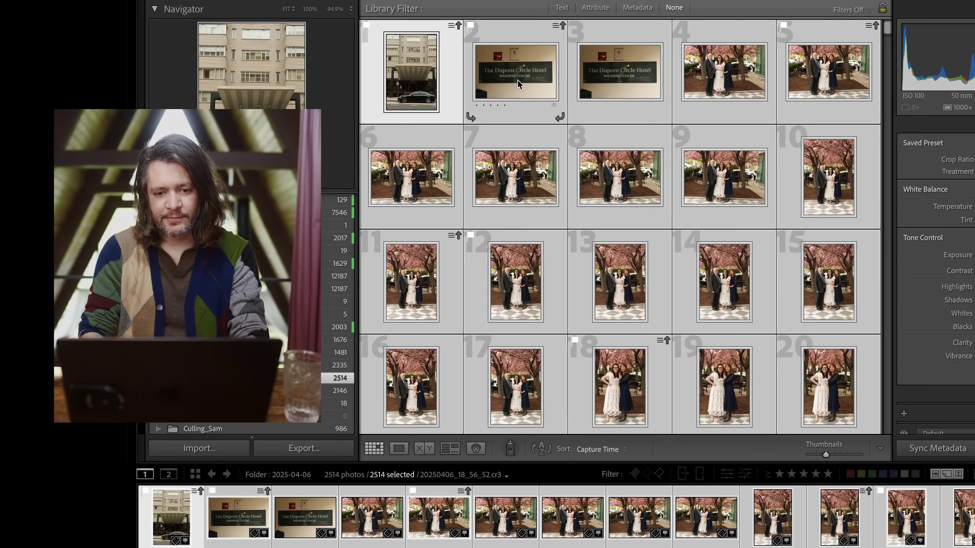
right_click(519, 84)
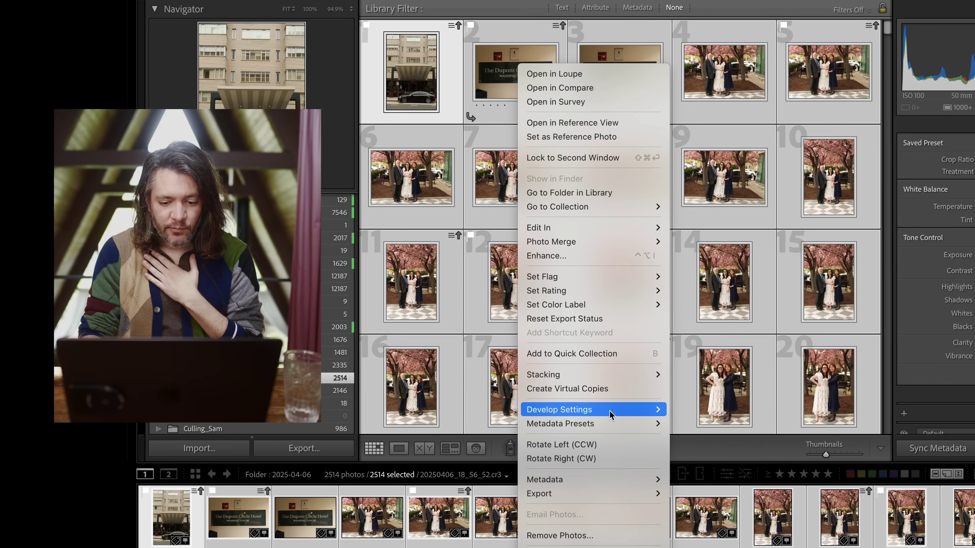
mouse_move(625, 480)
click(691, 492)
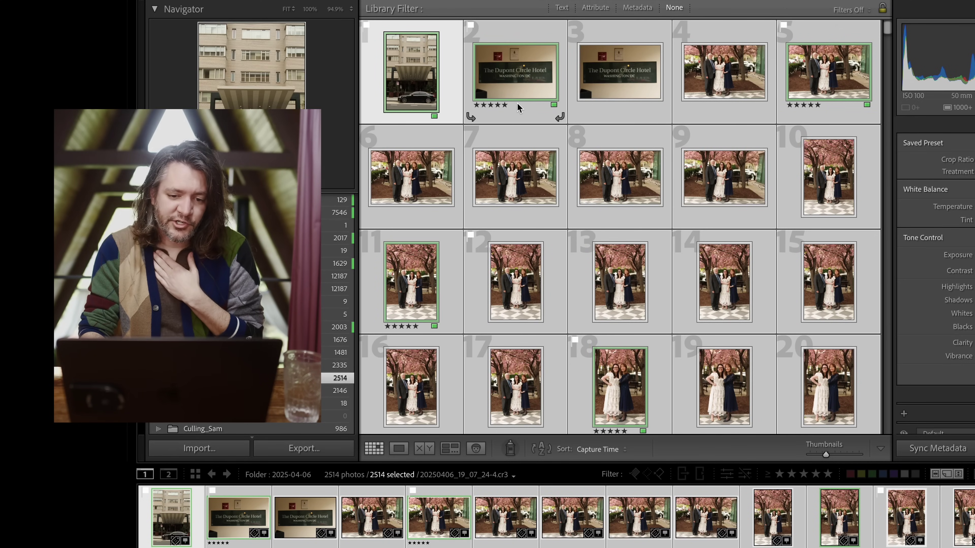
- Filter the grid to 5-star photos, step through the picks, and expand Cull Selection Options
click(828, 475)
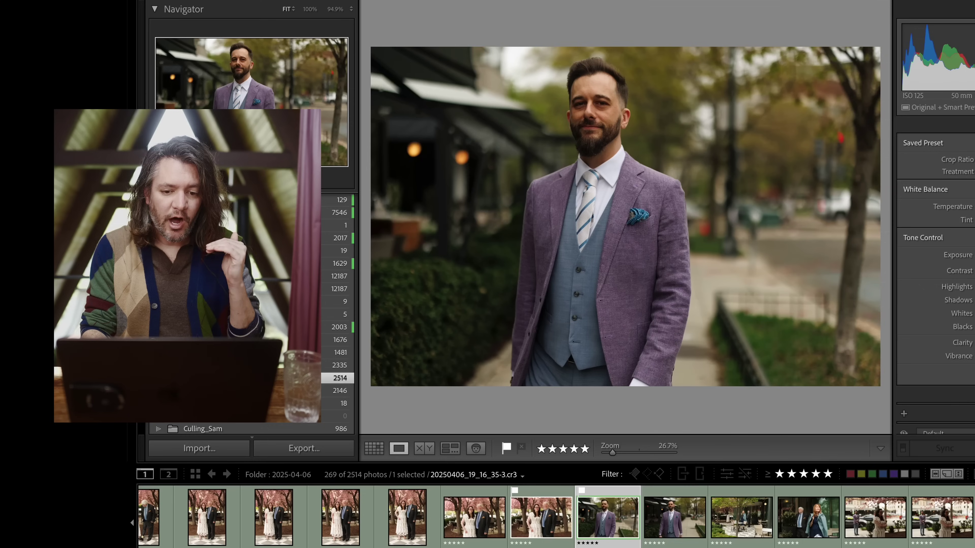
key(Right)
key(Right)
key(Right)
key(Right)
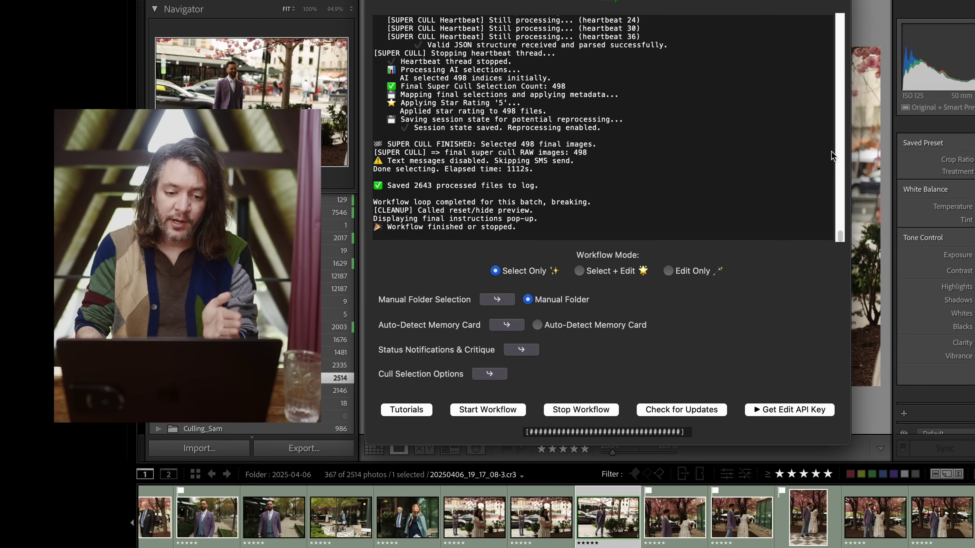
click(496, 372)
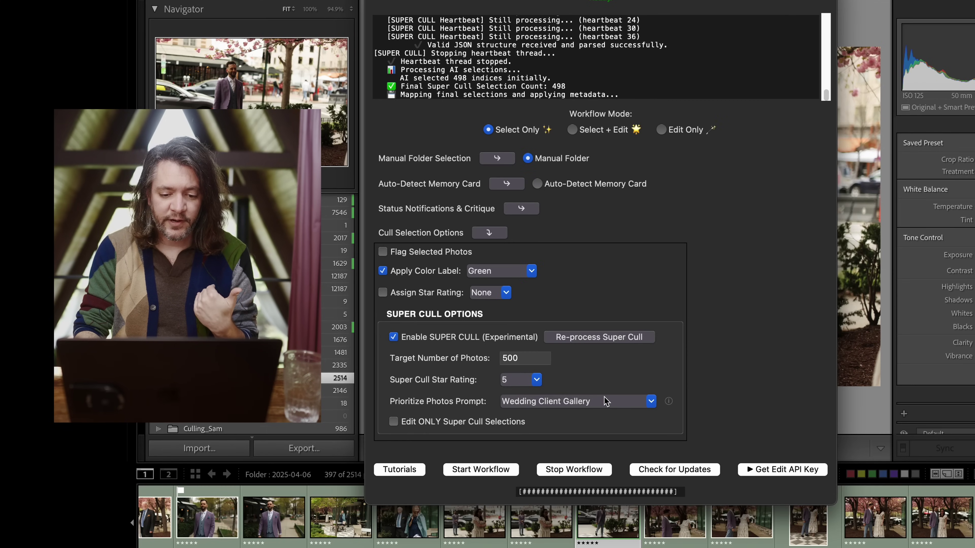
- Set a custom priority prompt 'pink flowers', Target Number 20, and Star Rating 3
click(652, 401)
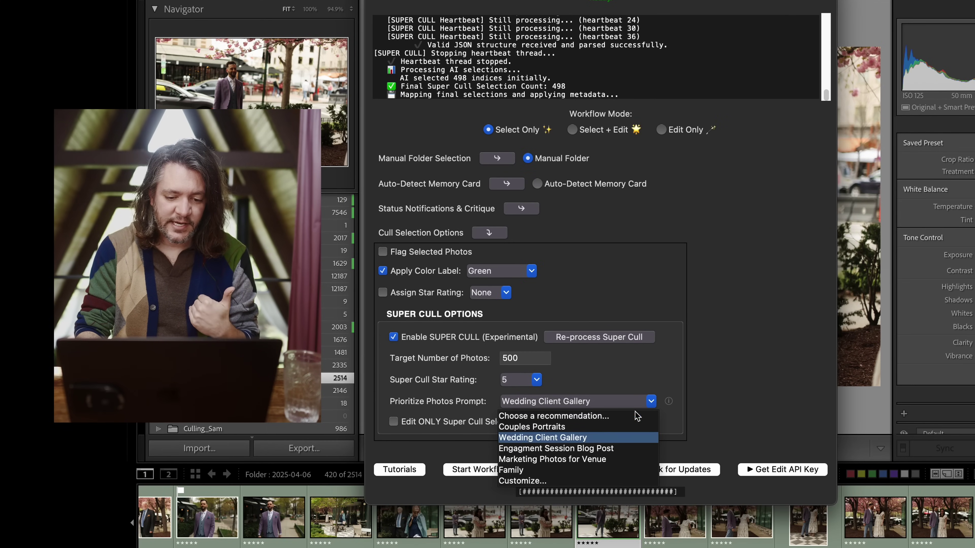
click(552, 481)
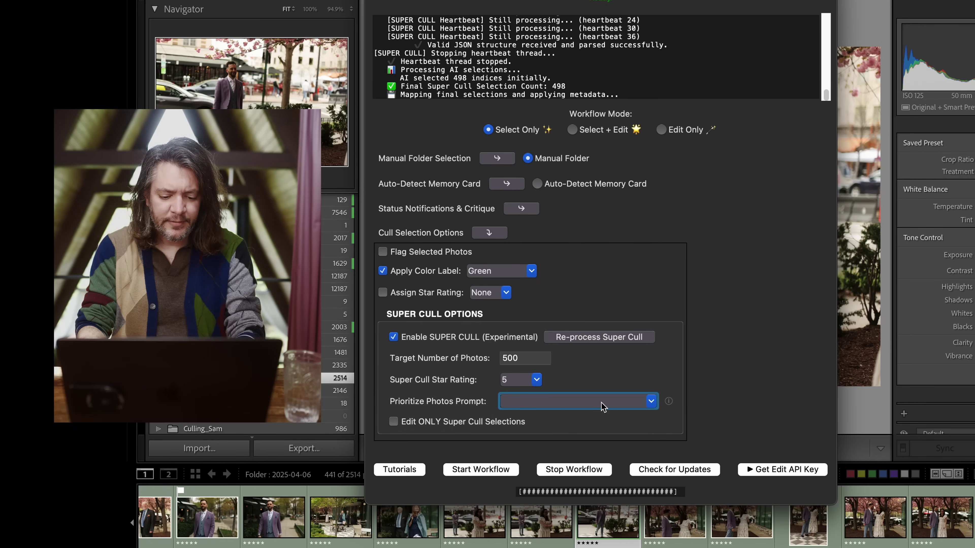
text(pink flowers)
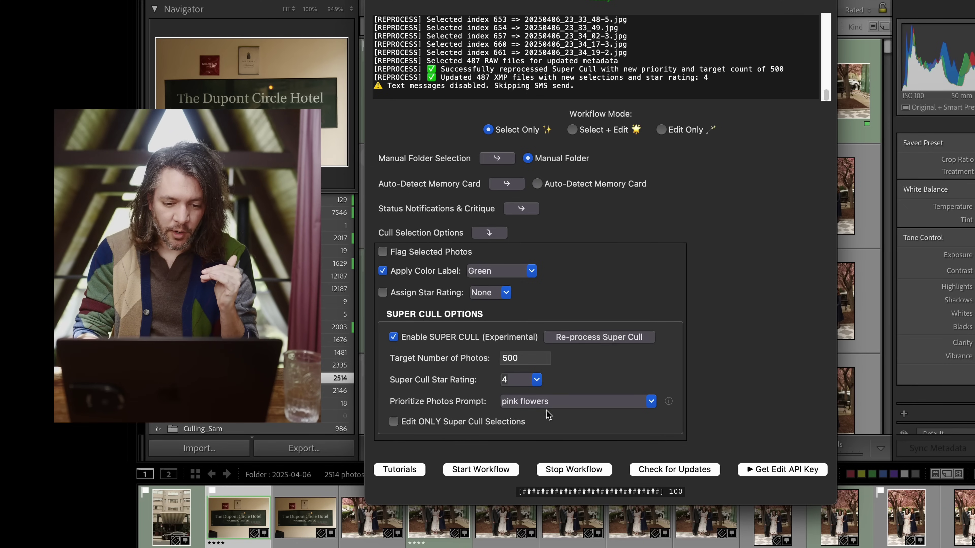
click(529, 360)
key(BackSpace)
key(BackSpace)
key(BackSpace)
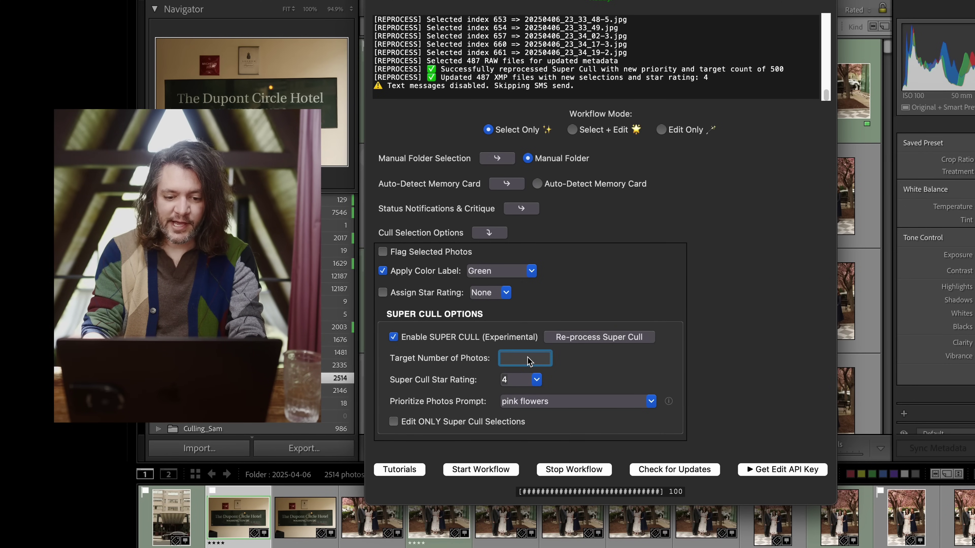
text(20)
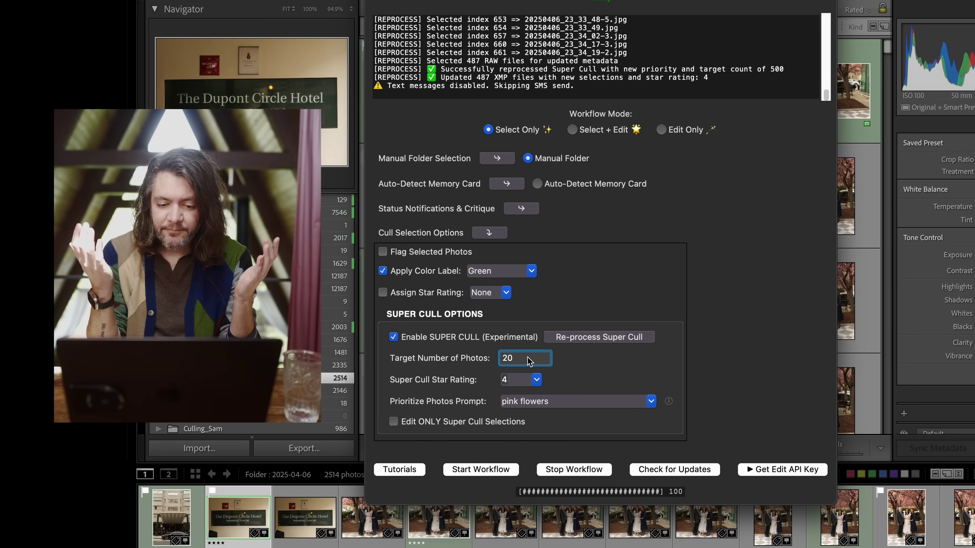
click(522, 379)
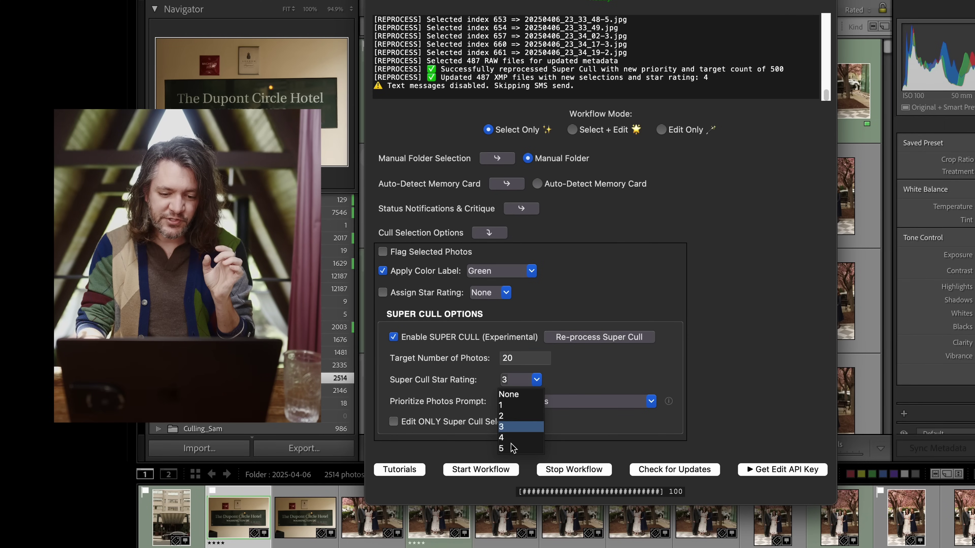
click(515, 427)
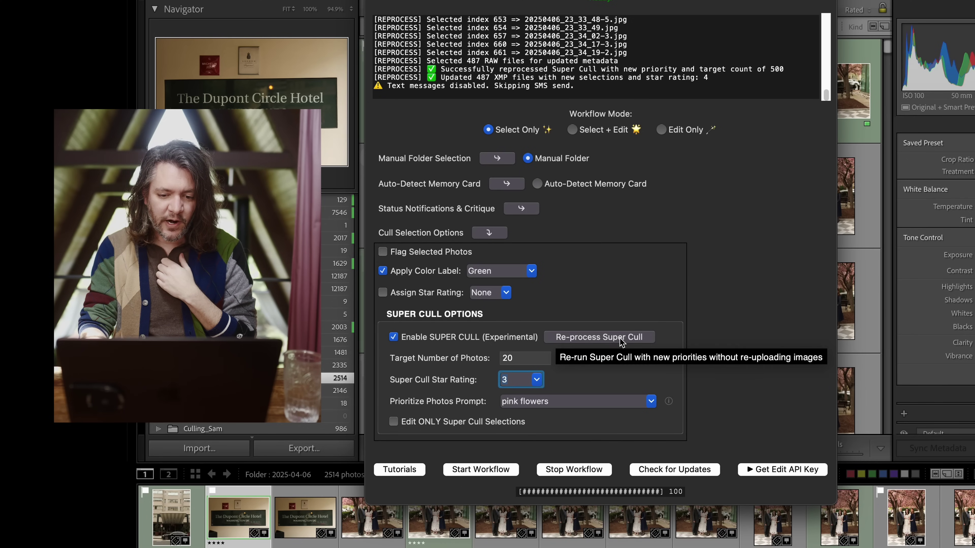
- Re-process Super Cull with these settings and dismiss the confirmation message
click(608, 337)
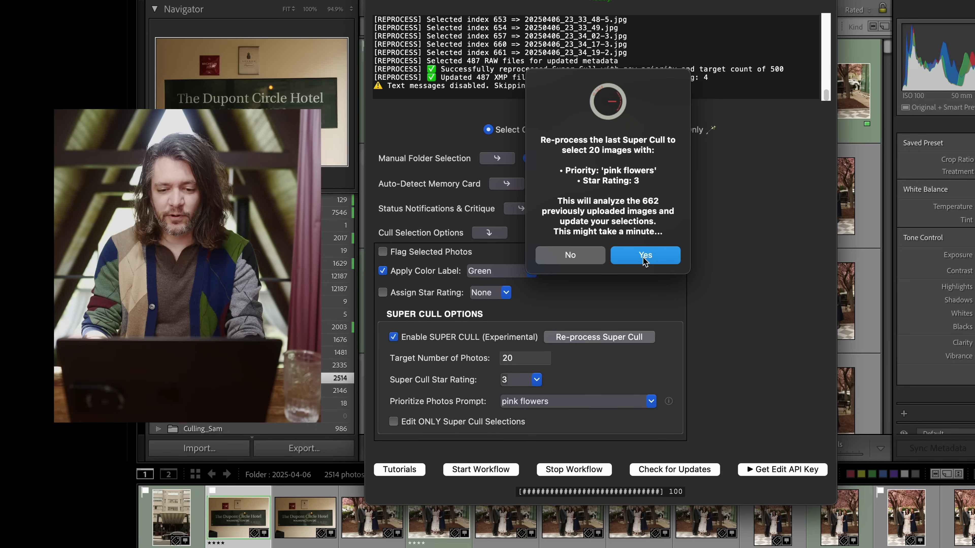
key(super+Tab)
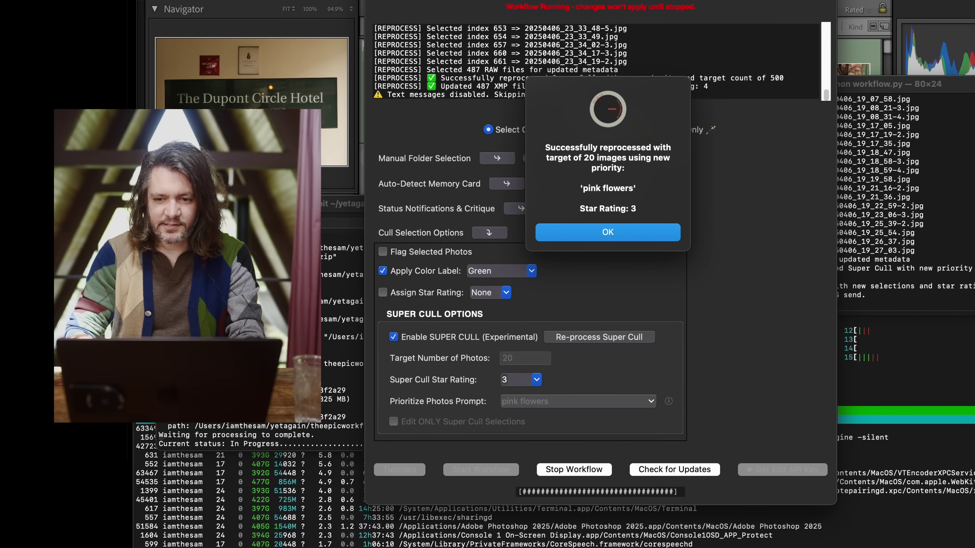
key(super+Tab)
key(Return)
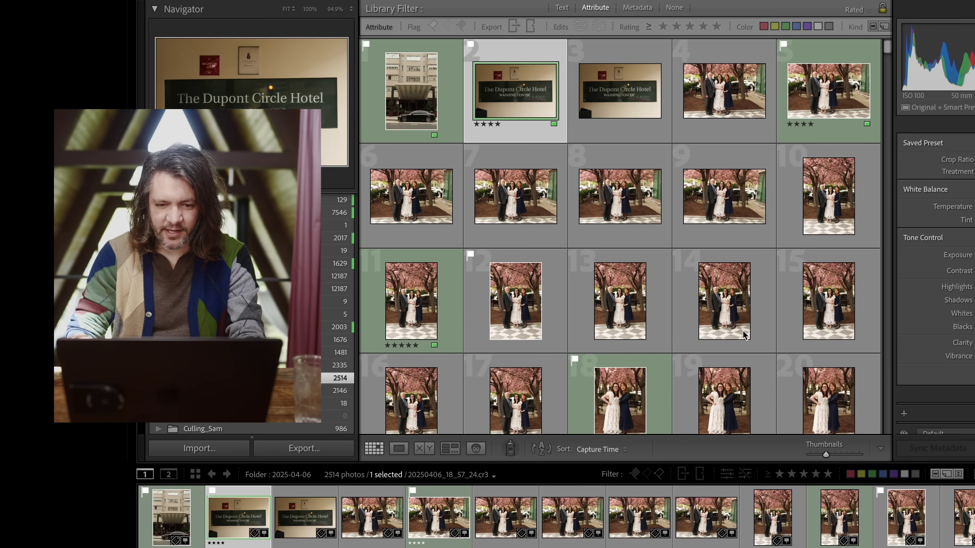
- Filter Lightroom to green-labelled photos, select them all, and reread their metadata from files
click(872, 474)
key(super+a)
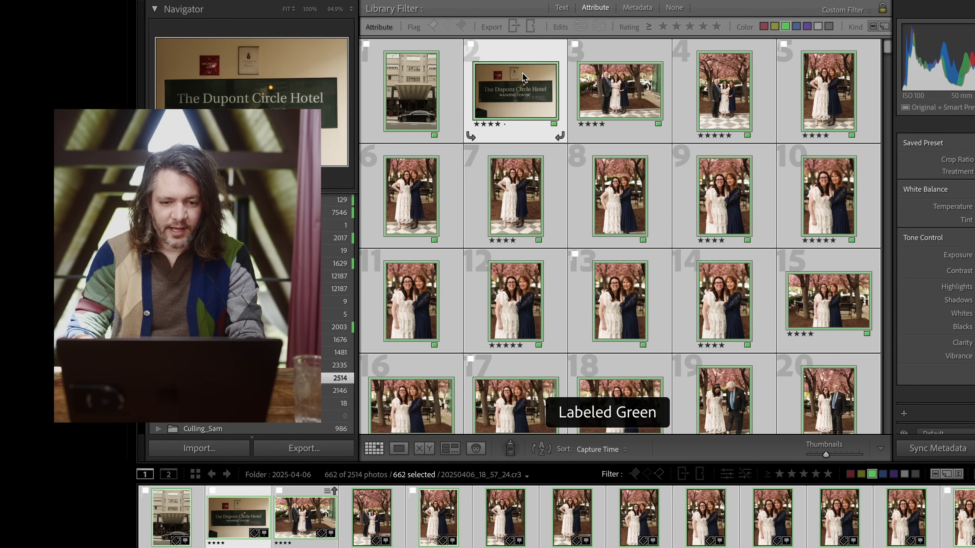
right_click(523, 75)
mouse_move(631, 472)
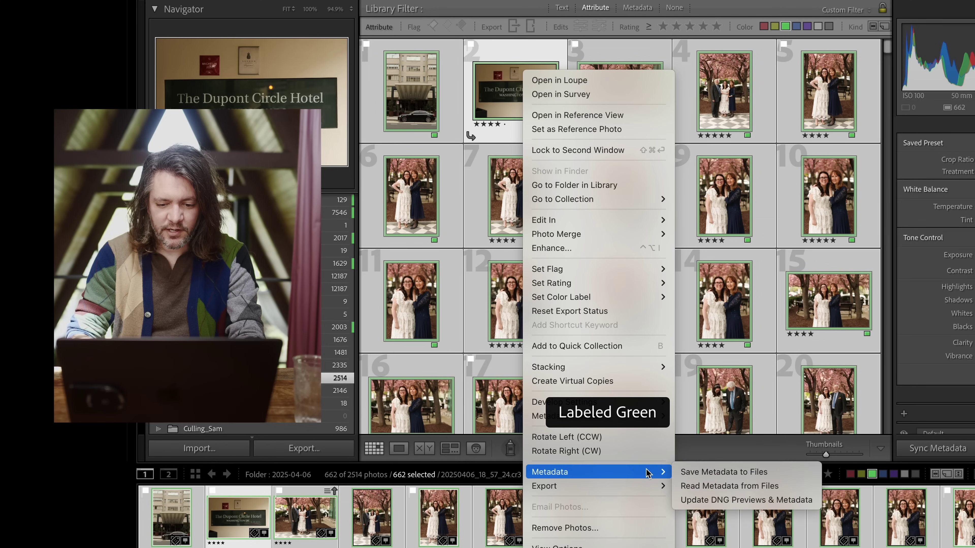
click(707, 486)
- Select a single three-star photo and filter the grid to exactly 3 stars
click(502, 88)
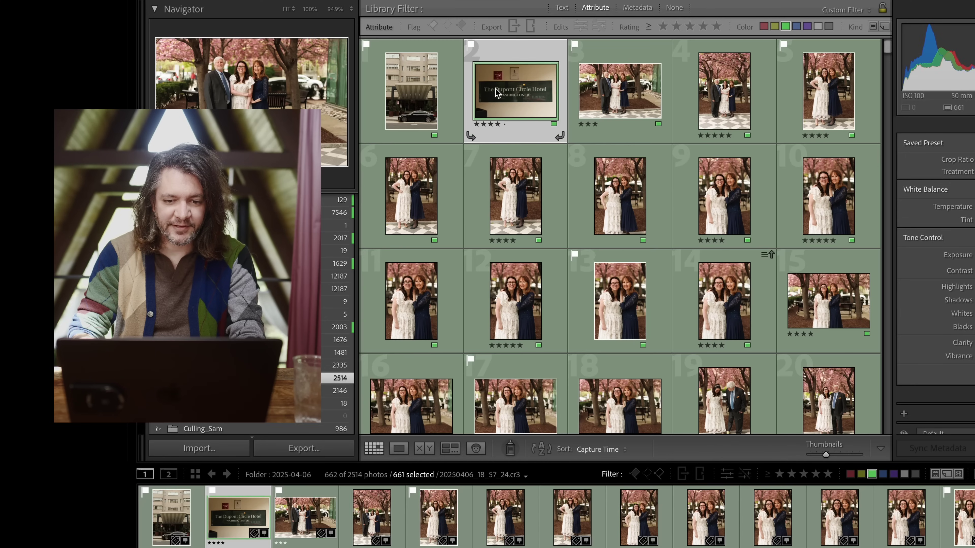
click(639, 77)
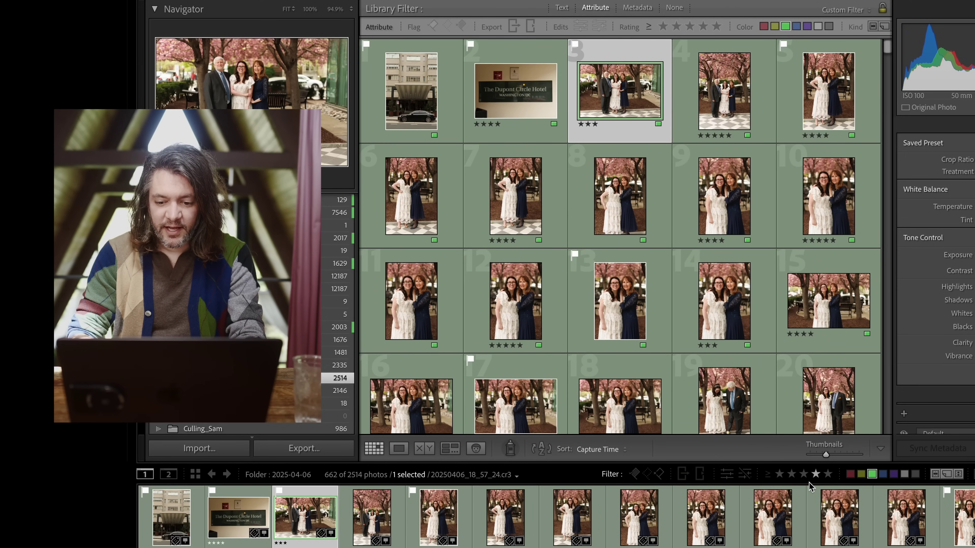
click(803, 474)
click(768, 475)
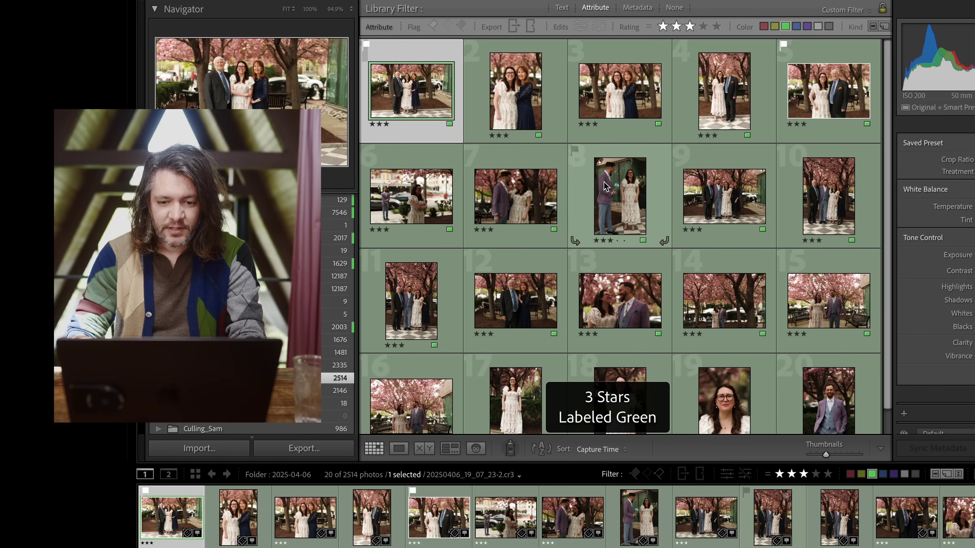
- Browse the 20 three-star picks, viewing photo 8 enlarged before returning to the grid
scroll(595, 210, down, 1)
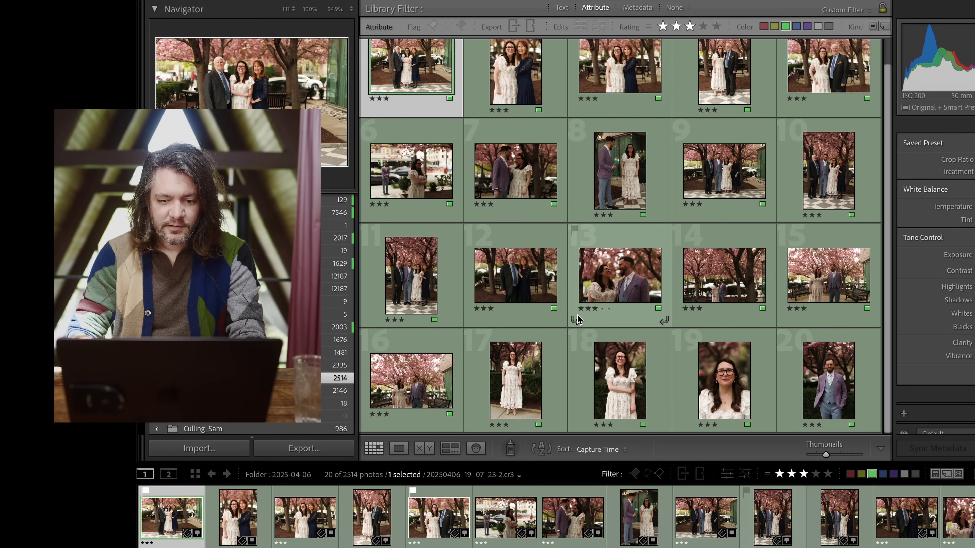
double_click(604, 146)
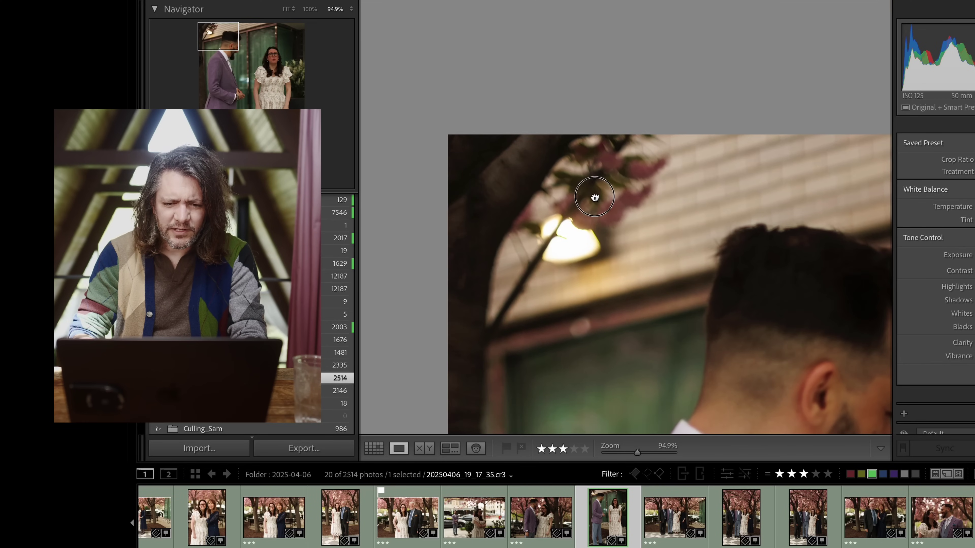
double_click(582, 188)
scroll(583, 192, up, 1)
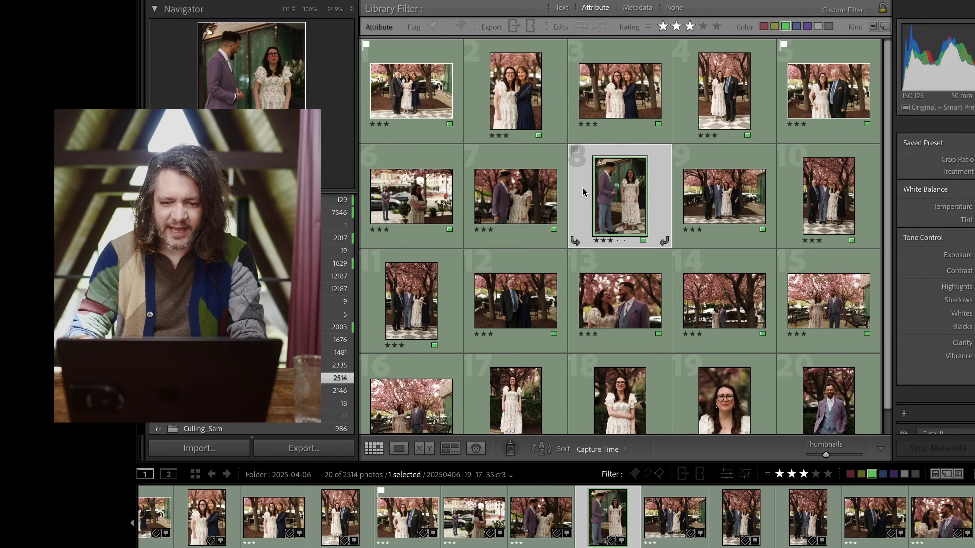
scroll(582, 192, down, 1)
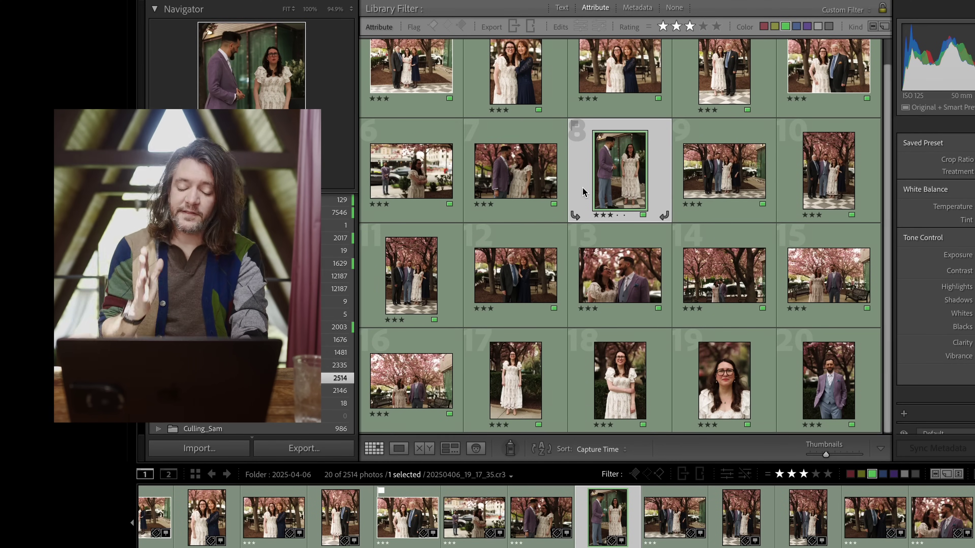
key(super+Tab)
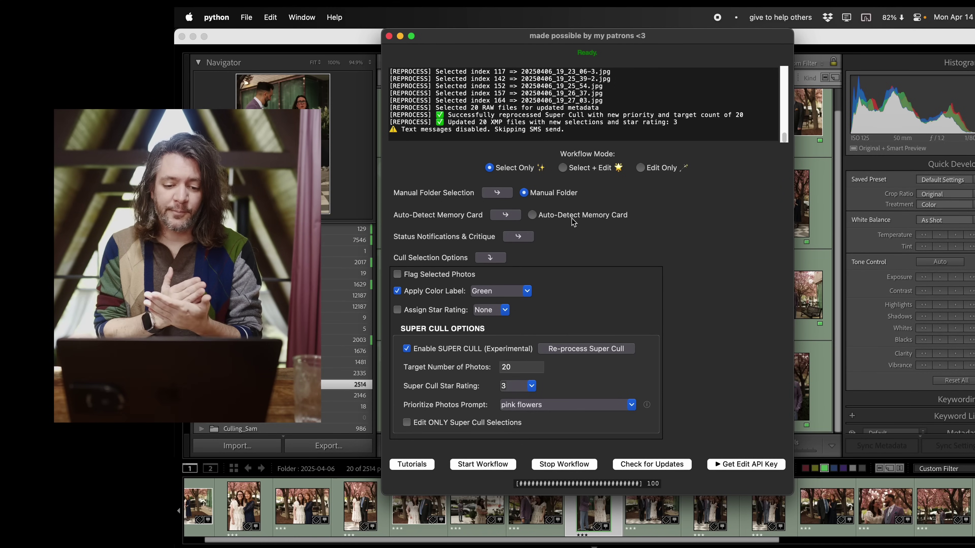
- Set the Super Cull workflow to Select + Edit and expand the AI Editing settings
click(590, 168)
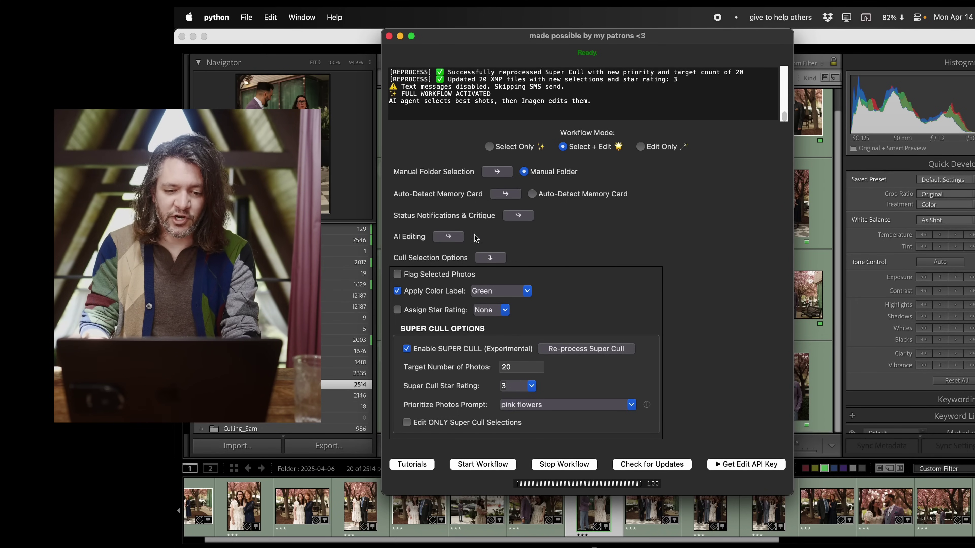
click(447, 236)
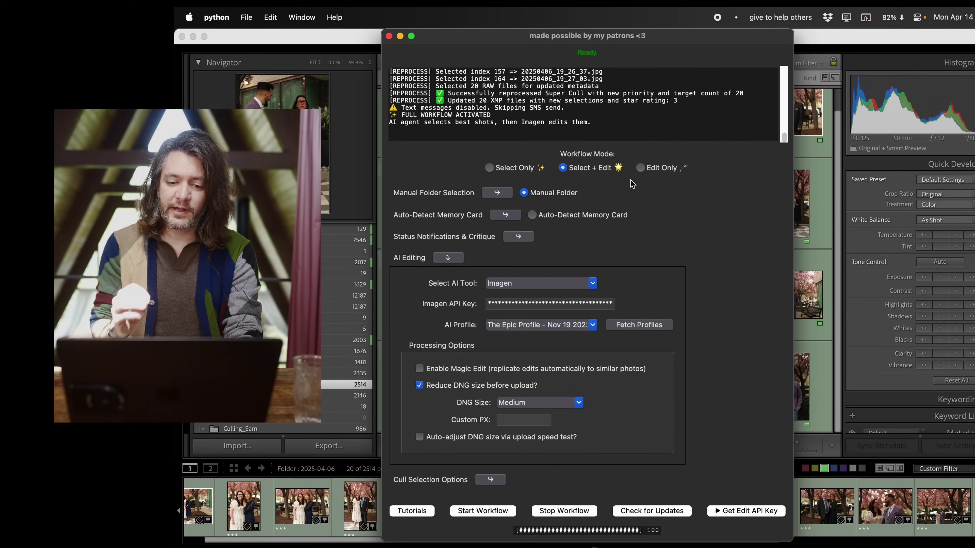
key(super+Tab)
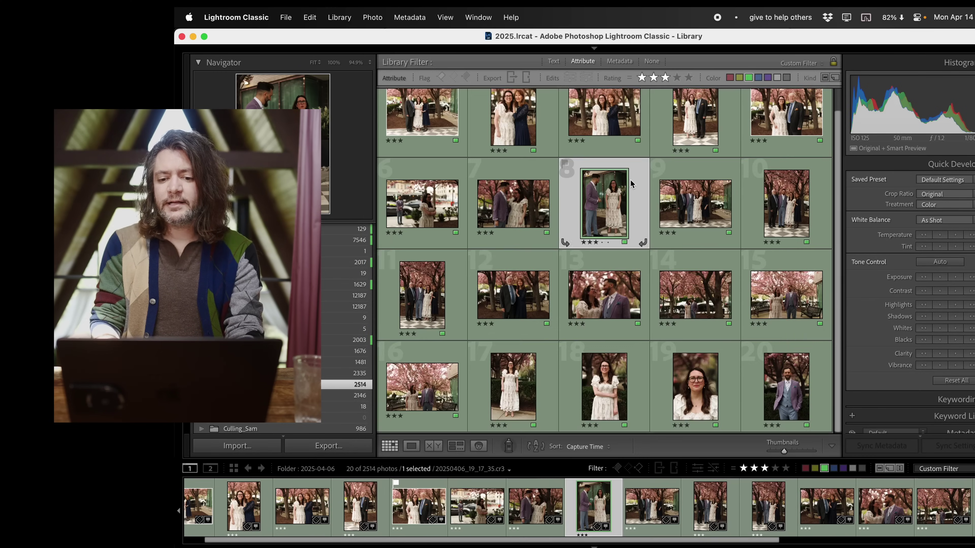
key(super+Tab)
- Enable Magic Edit, try Edit Only, then go back to Select + Edit
click(491, 369)
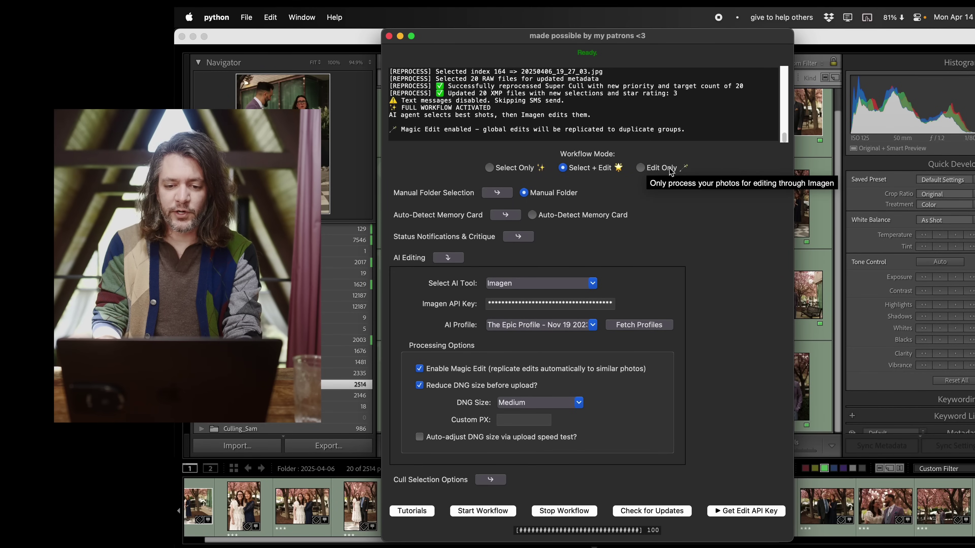
click(668, 169)
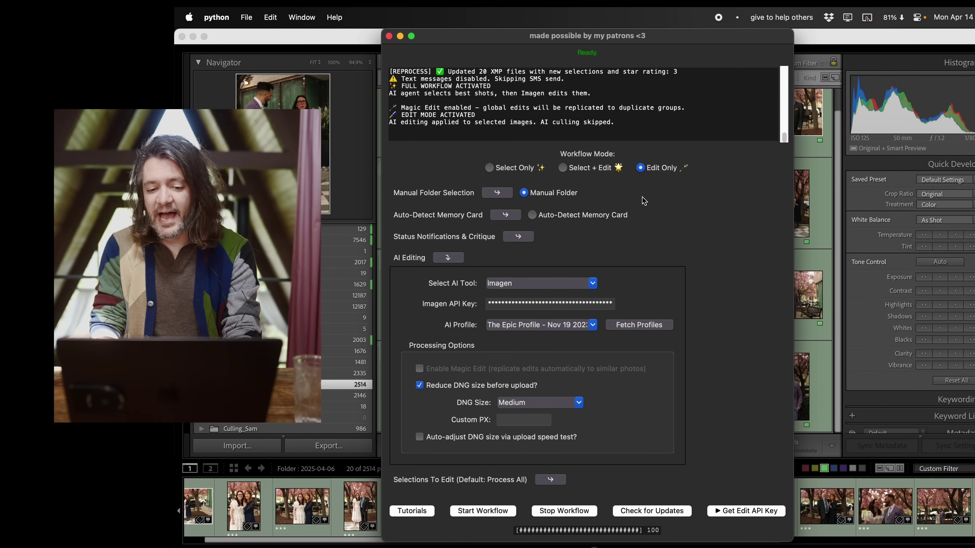
click(584, 169)
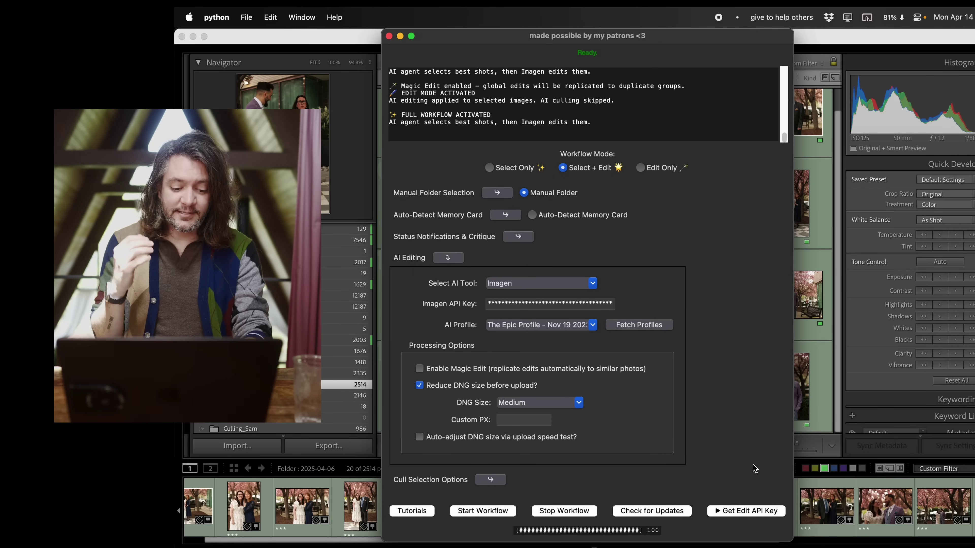
key(super+Tab)
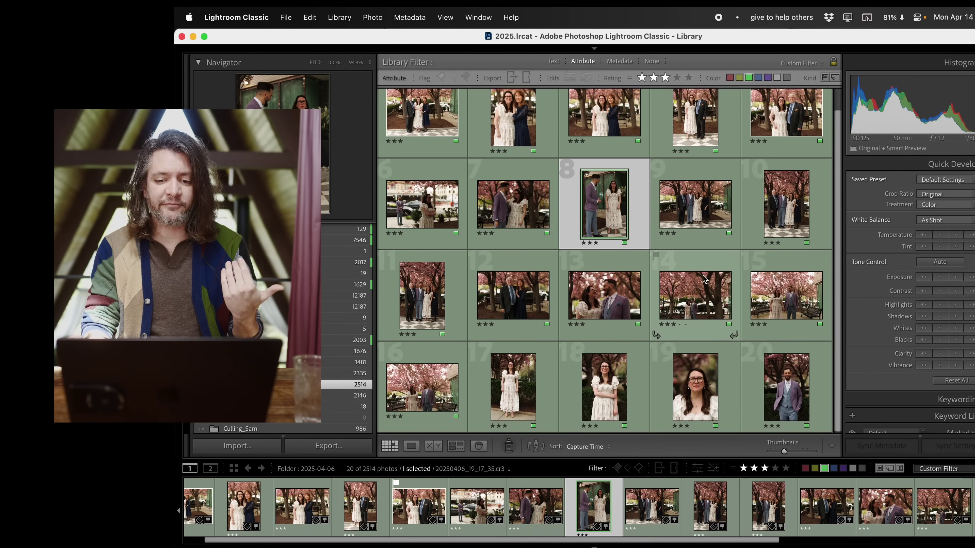
scroll(703, 279, up, 1)
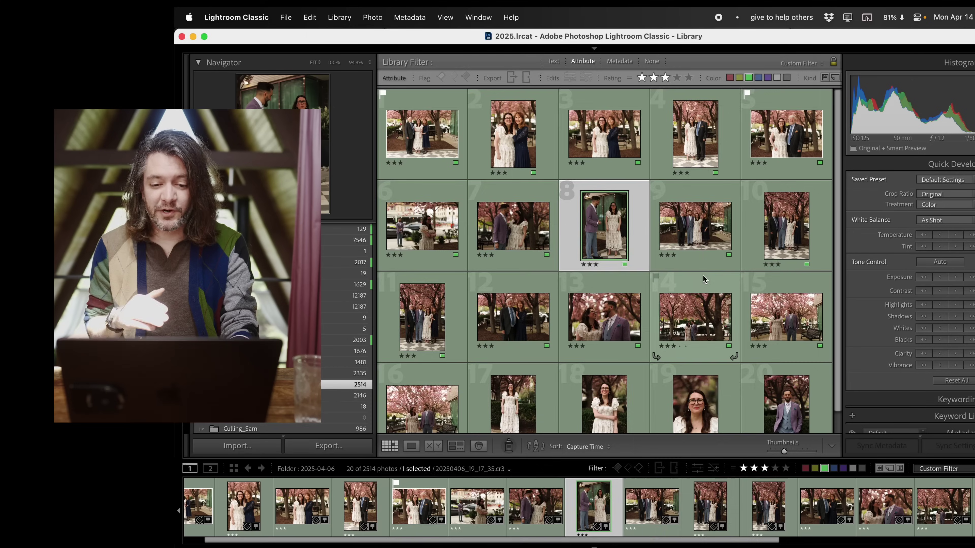
key(super+Tab)
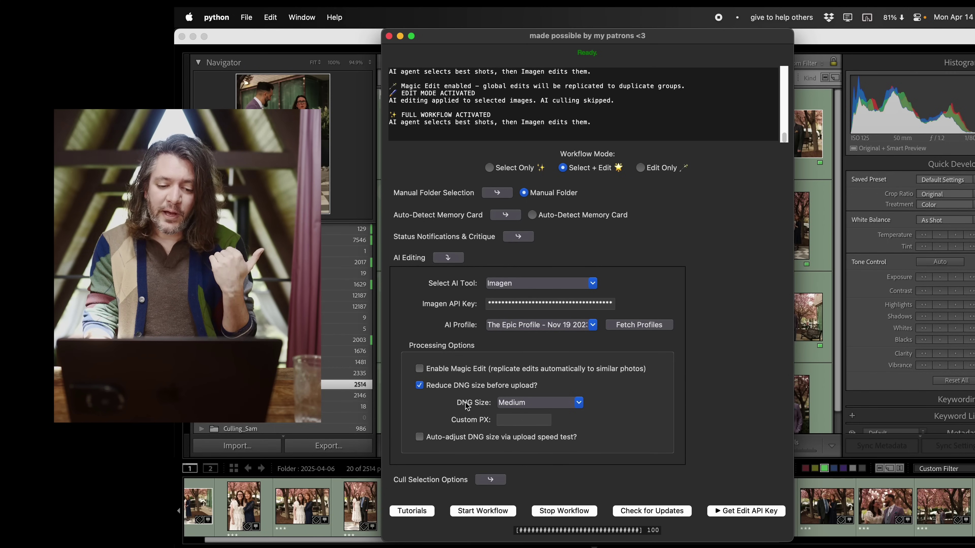
- Enable 'Auto-adjust DNG size via upload speed test' and keep DNG Size at Medium
click(658, 171)
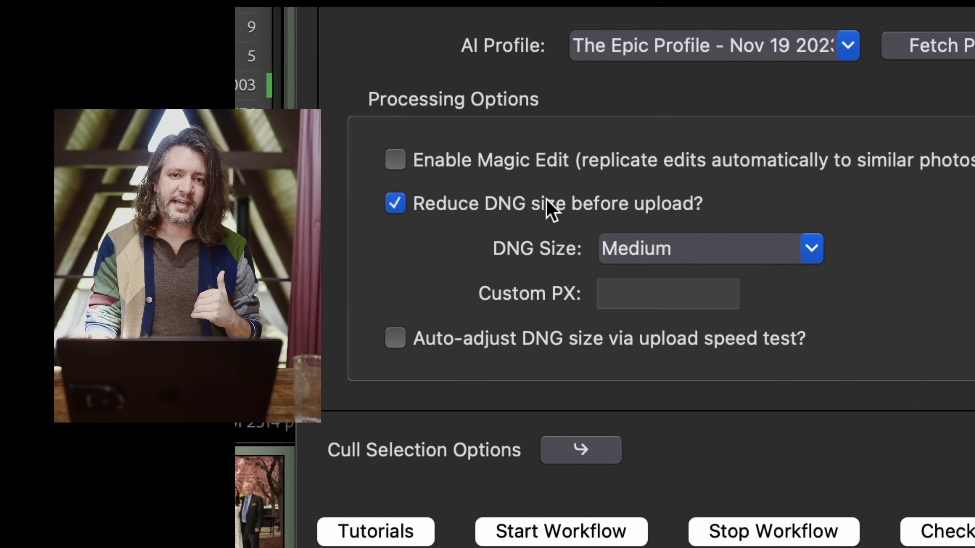
click(518, 335)
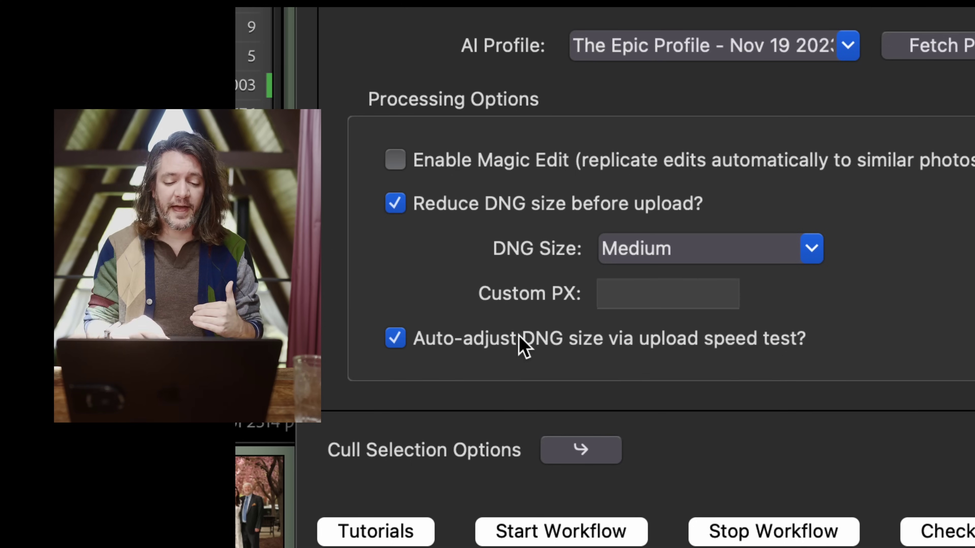
click(631, 300)
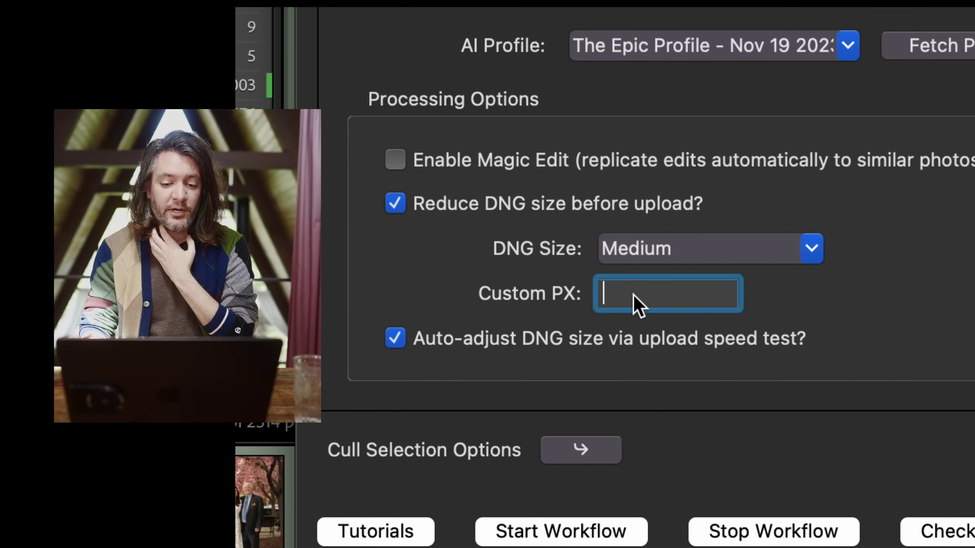
click(812, 250)
click(878, 306)
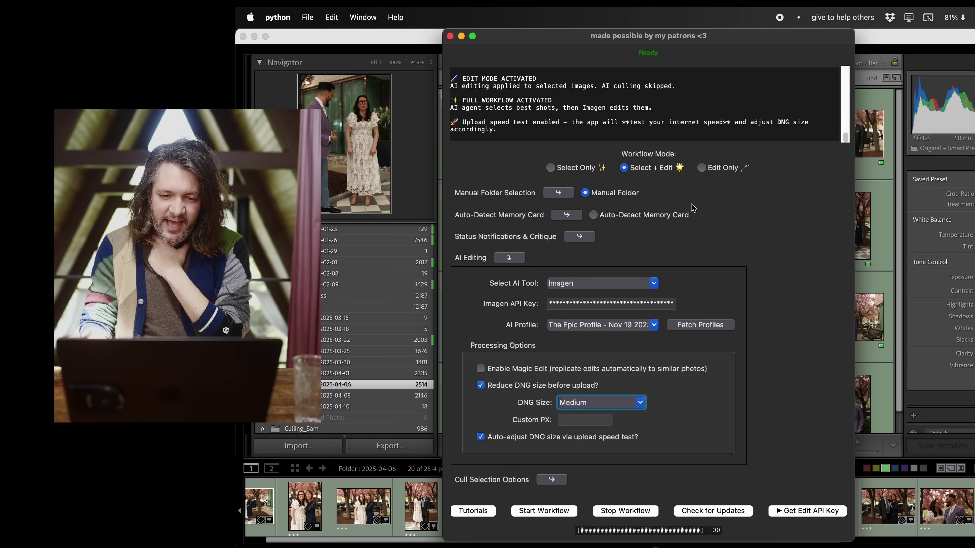
- Switch to Edit Only and under Selections To Edit check Flagged and Color Label Green
click(721, 170)
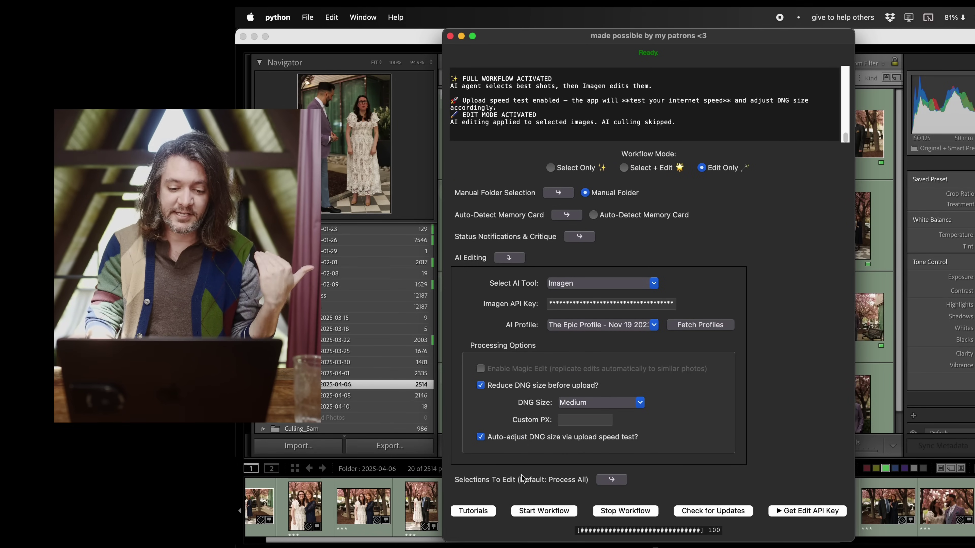
click(615, 481)
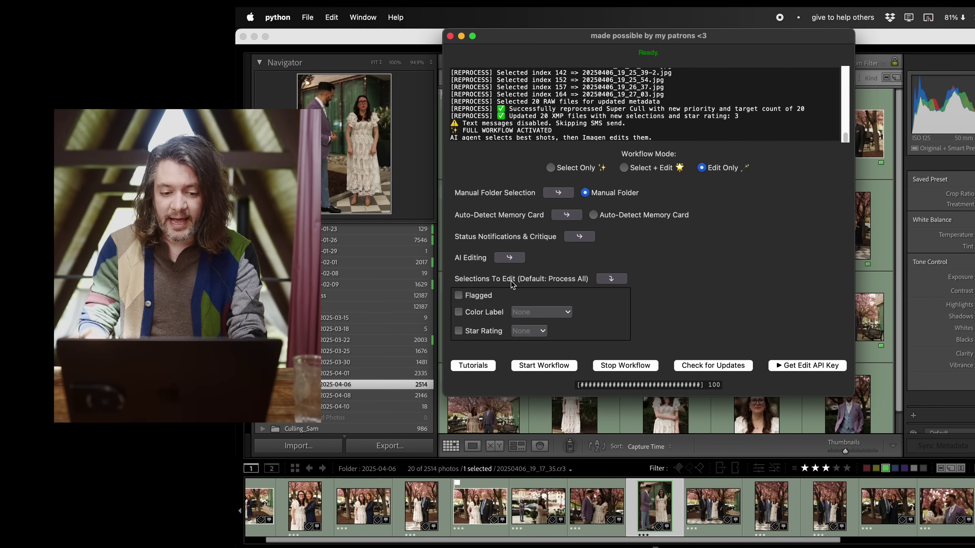
click(480, 296)
click(480, 312)
click(569, 310)
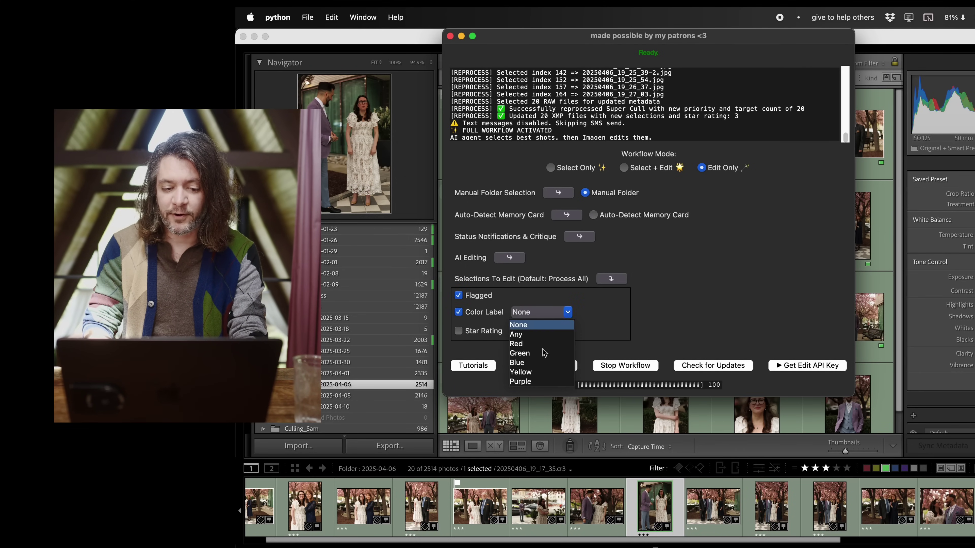
click(542, 357)
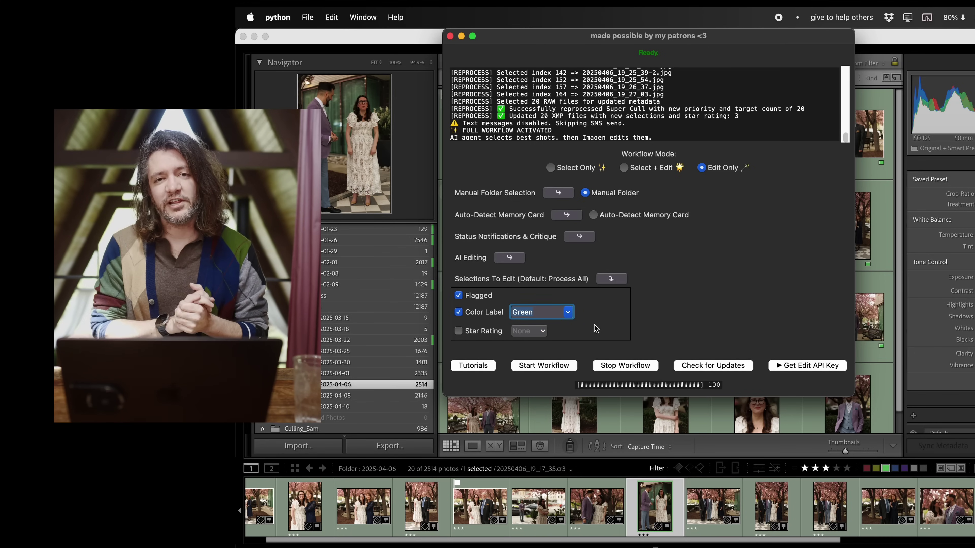